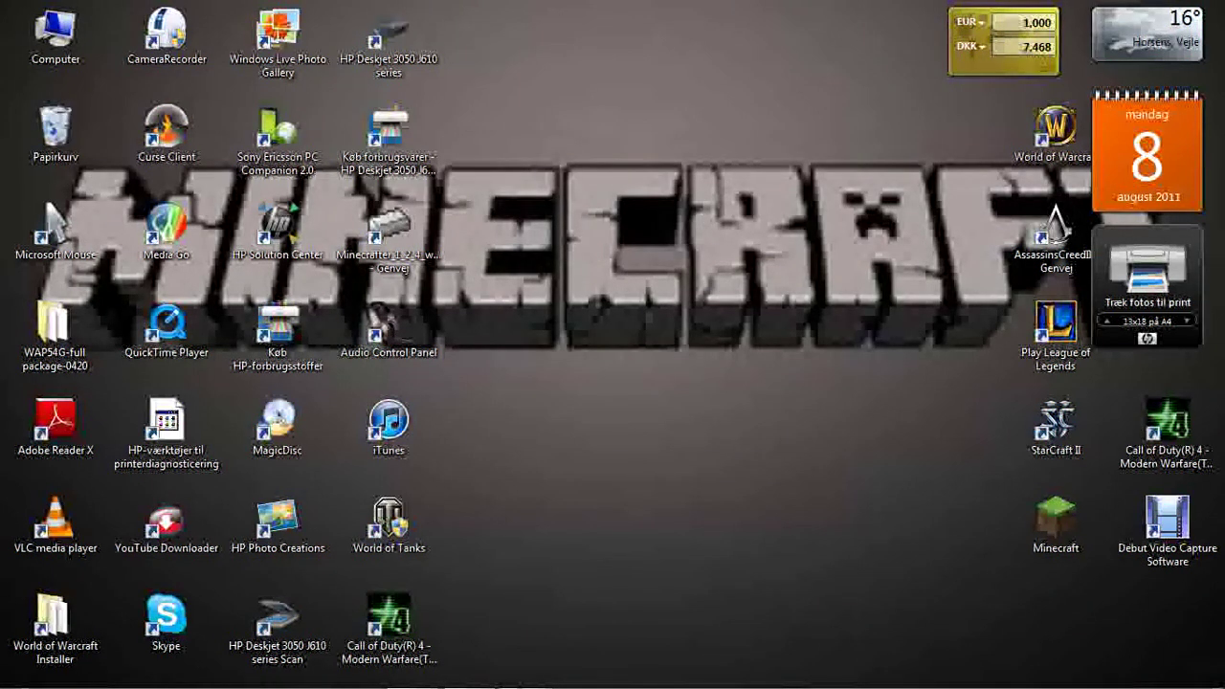
Search Google in Internet Explorer for painterlypack.net and open the Painterly Pack home page
{"action": "mouse_move", "coordinate": [510, 670]}
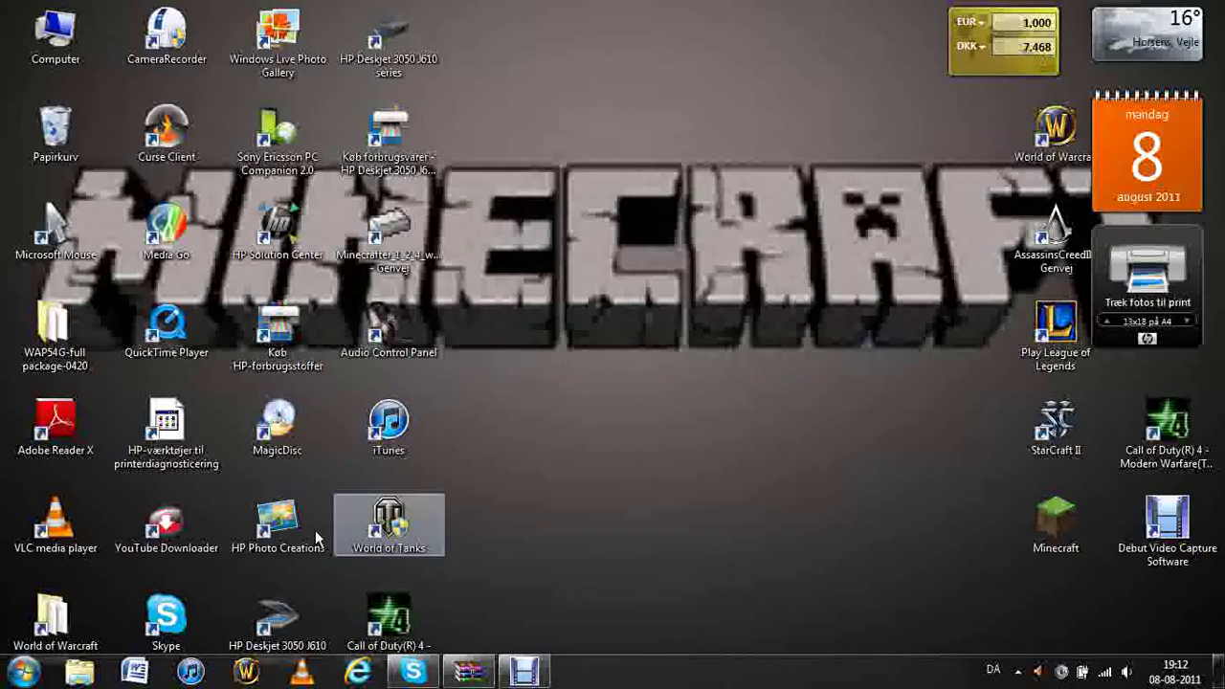
{"action": "left_click", "coordinate": [357, 672]}
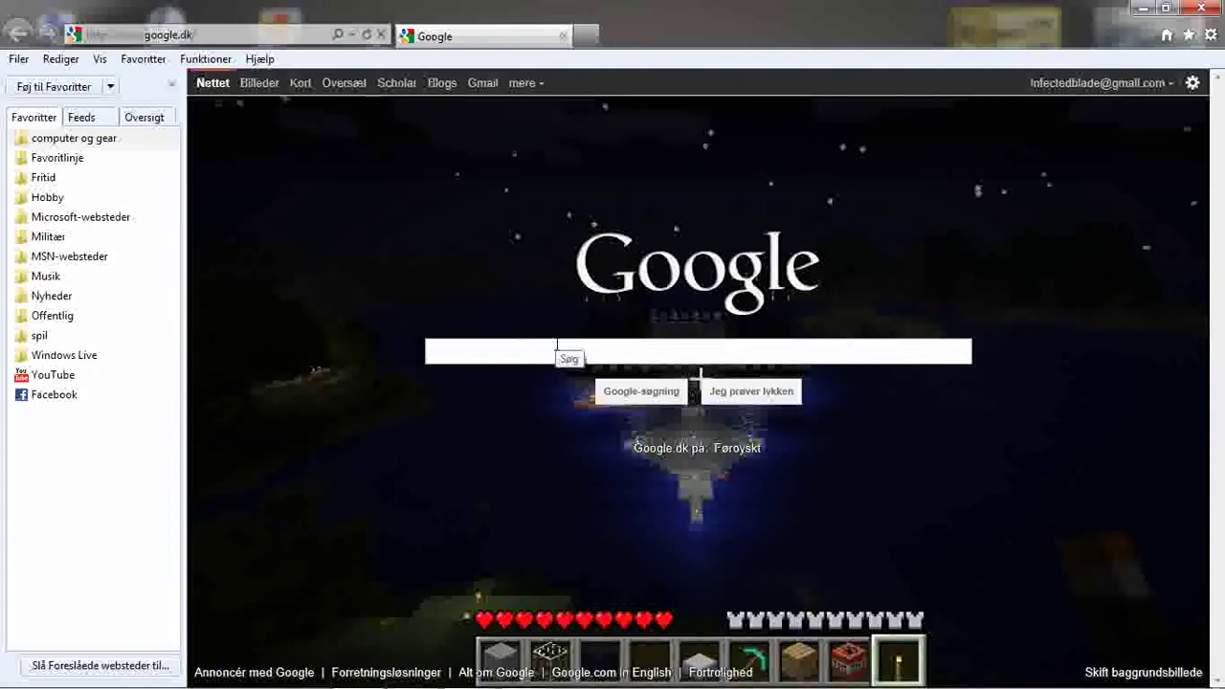
{"action": "type", "text": "painter"}
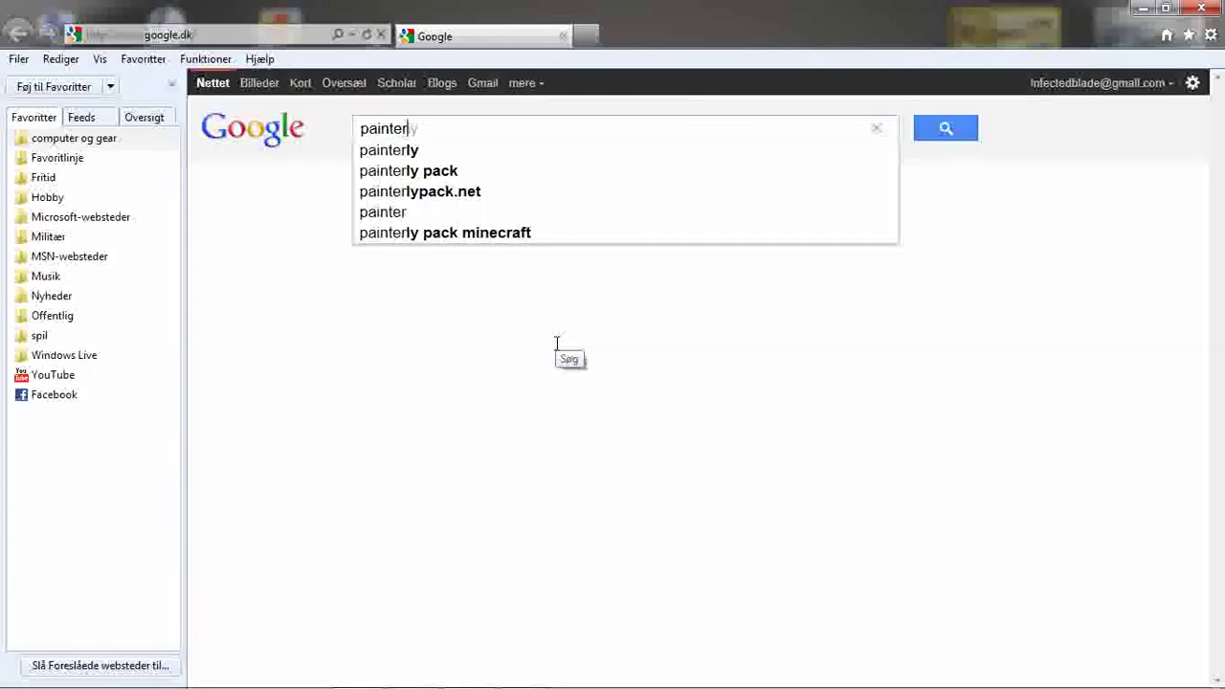
{"action": "left_click", "coordinate": [501, 191]}
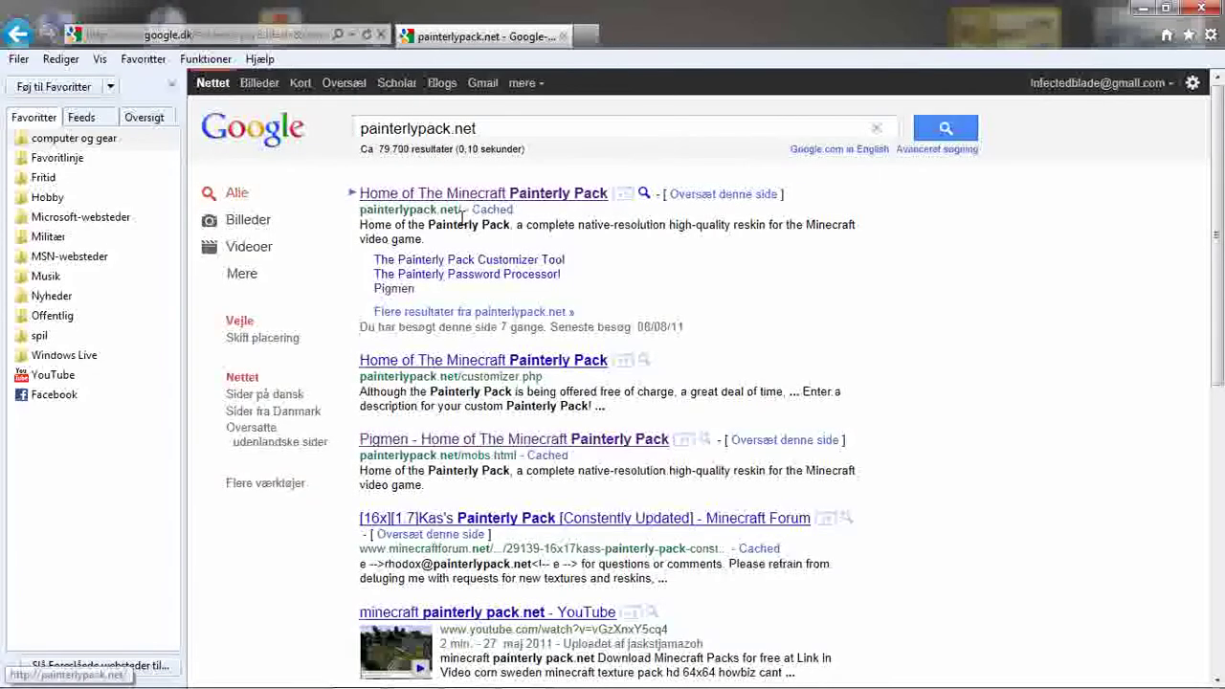
{"action": "left_click", "coordinate": [455, 196]}
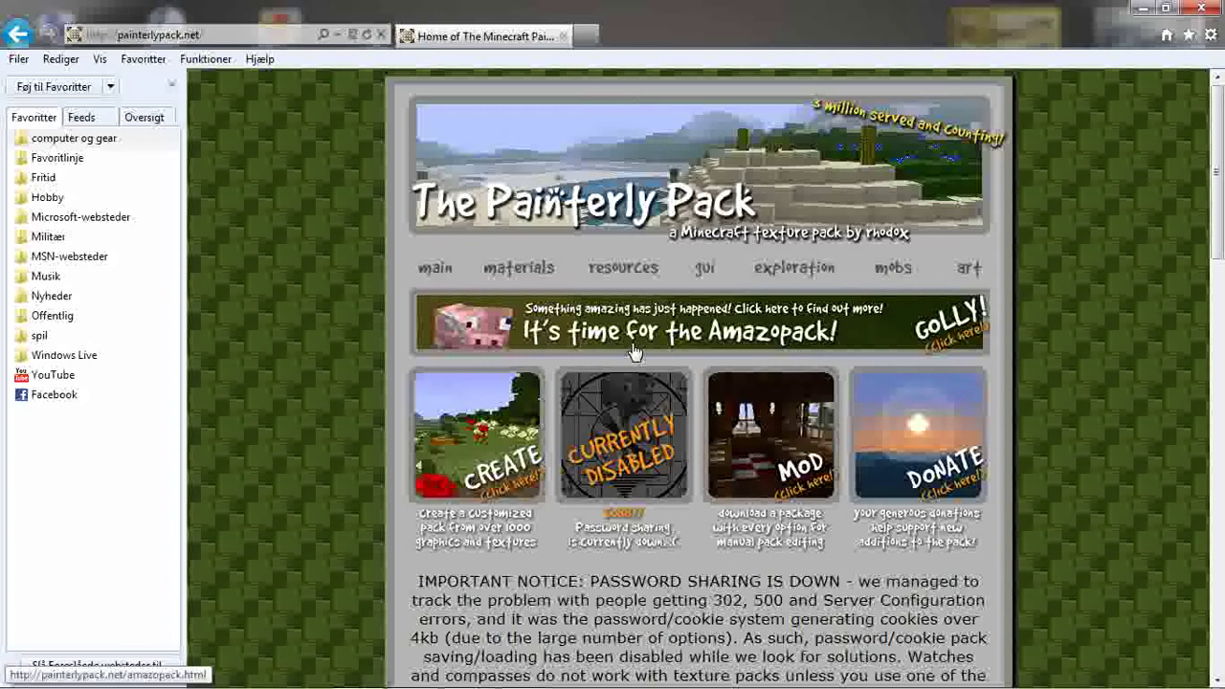
Download amazopack.zip from the Amazopack page, open it in WinRAR and place its window beside the web page
{"action": "left_click", "coordinate": [712, 338]}
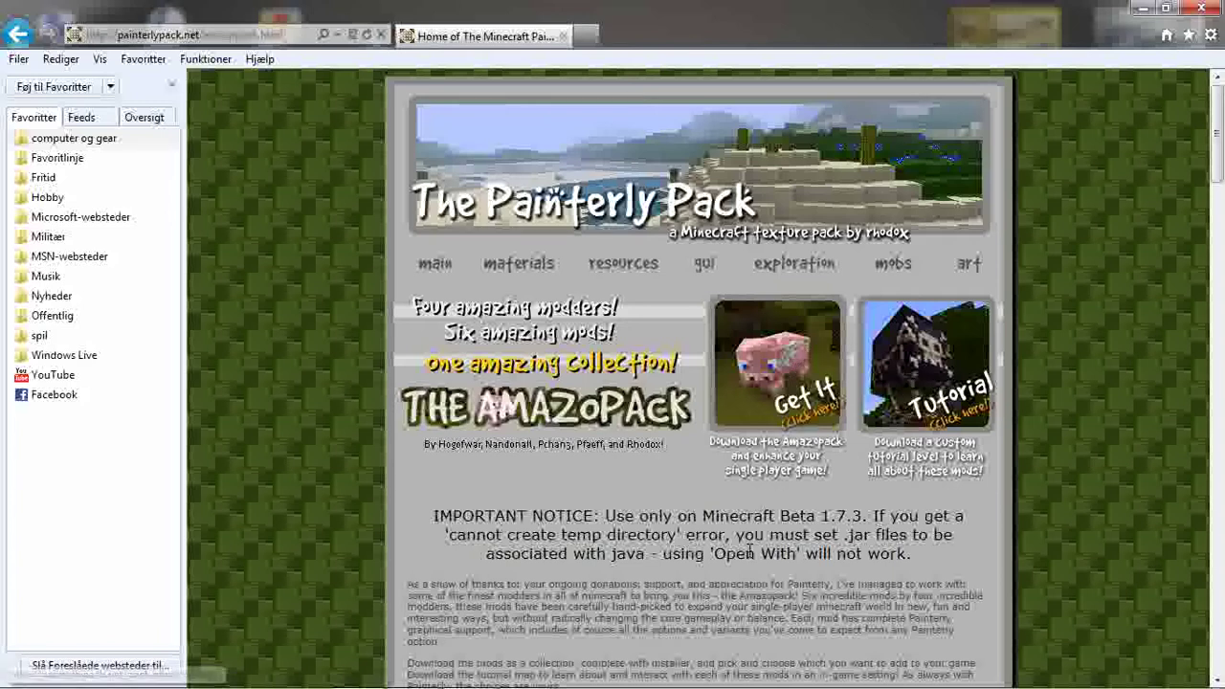
{"action": "mouse_move", "coordinate": [568, 681]}
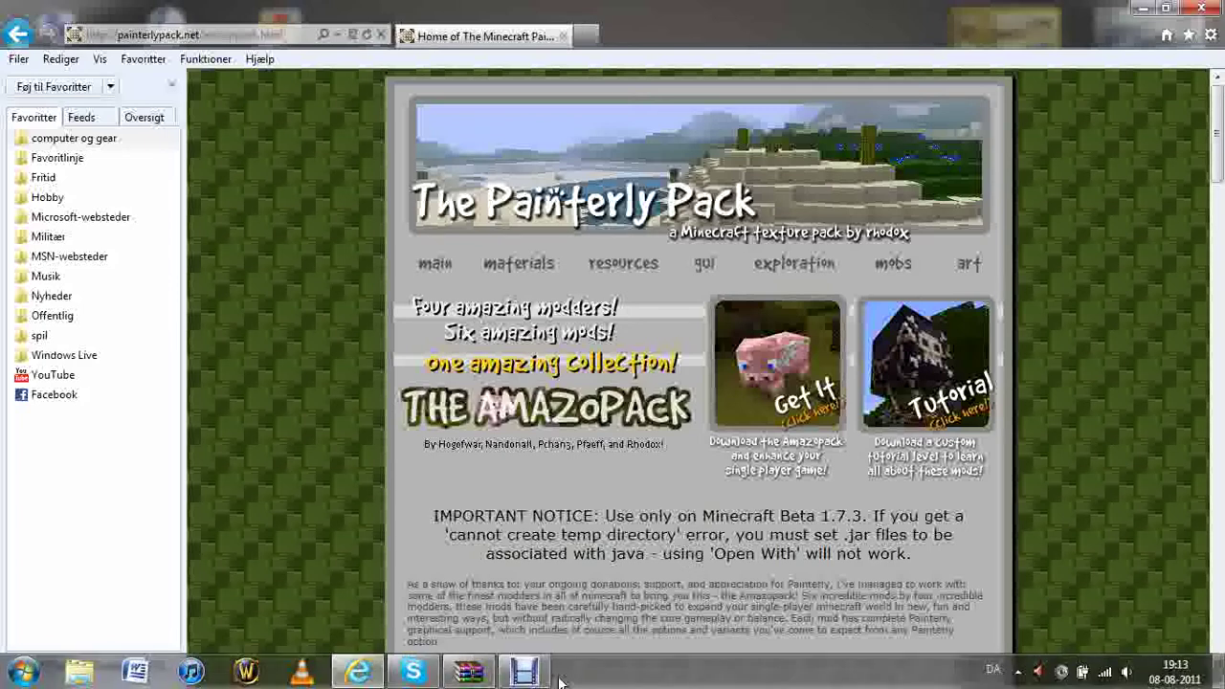
{"action": "left_click", "coordinate": [767, 450]}
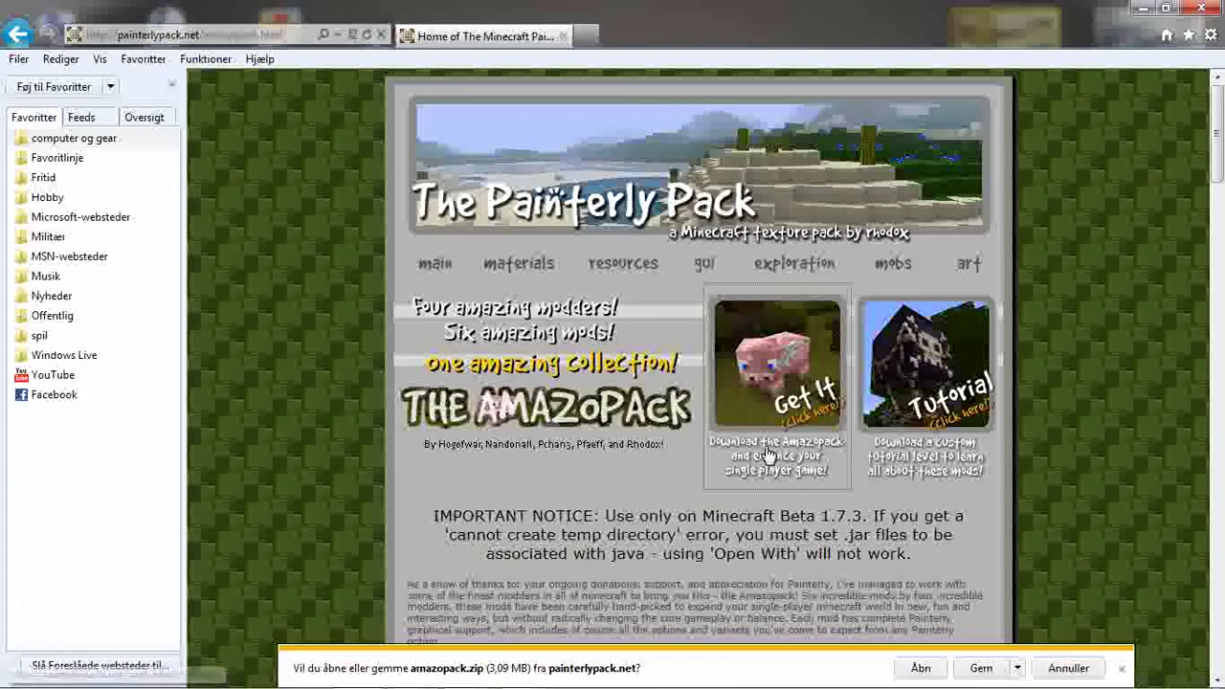
{"action": "left_click", "coordinate": [920, 668]}
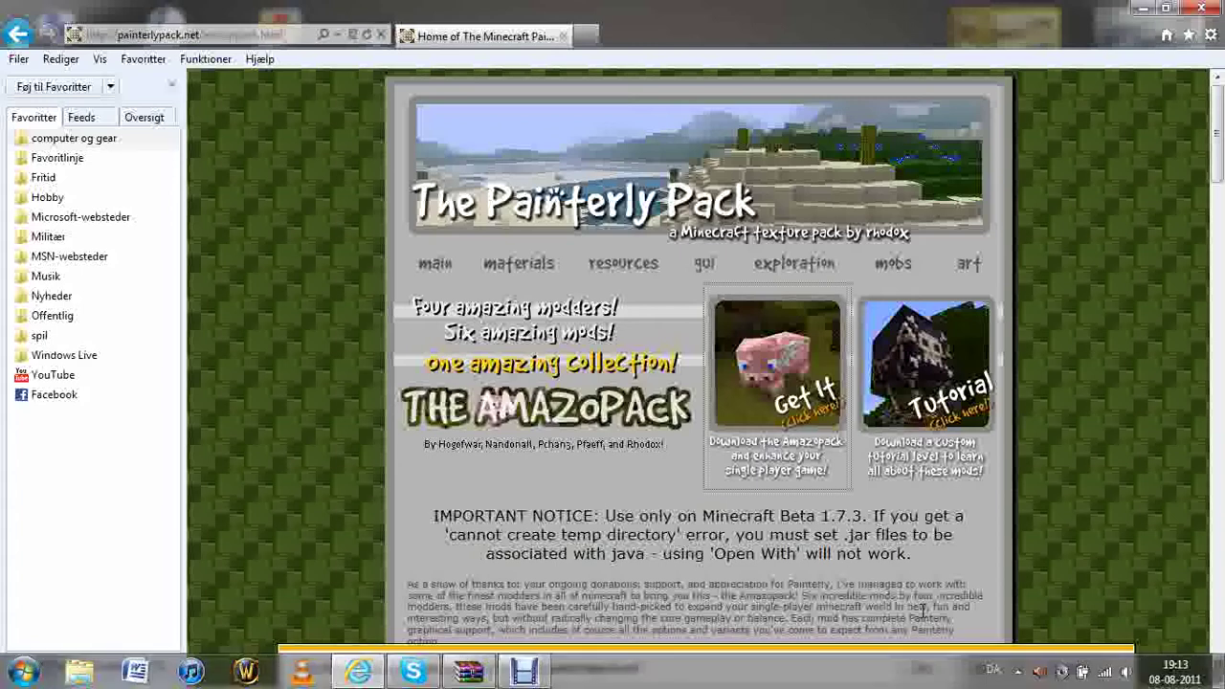
{"action": "left_click", "coordinate": [1120, 668]}
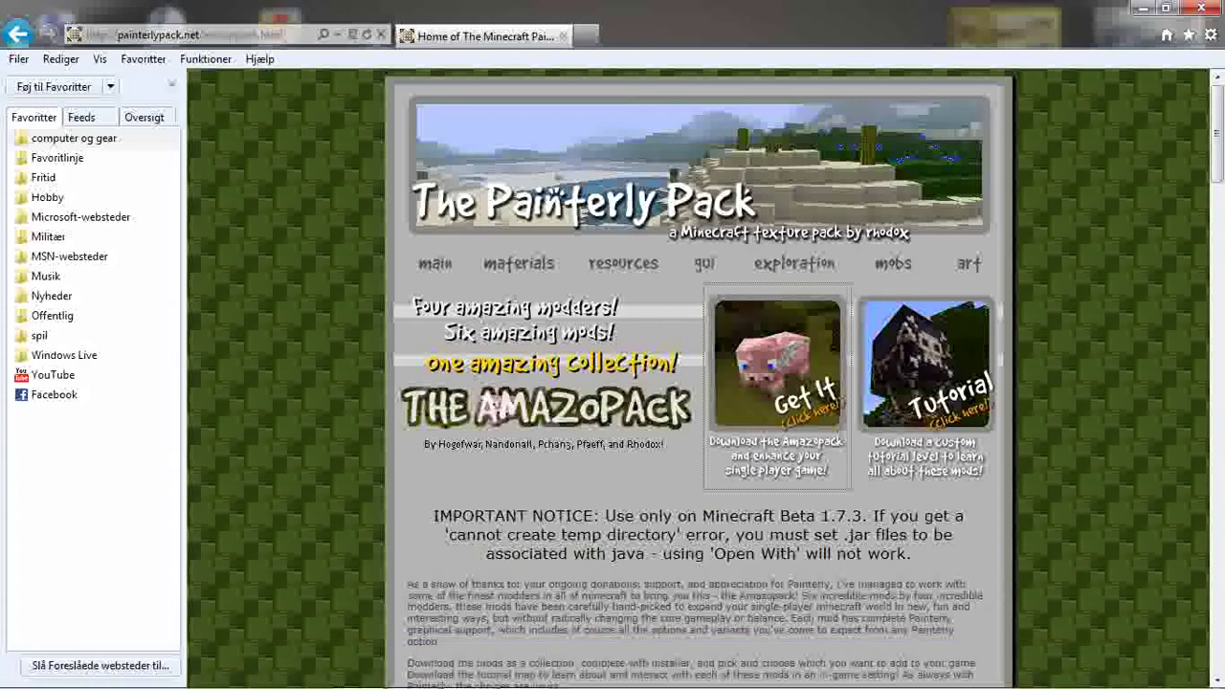
{"action": "left_click", "coordinate": [474, 672]}
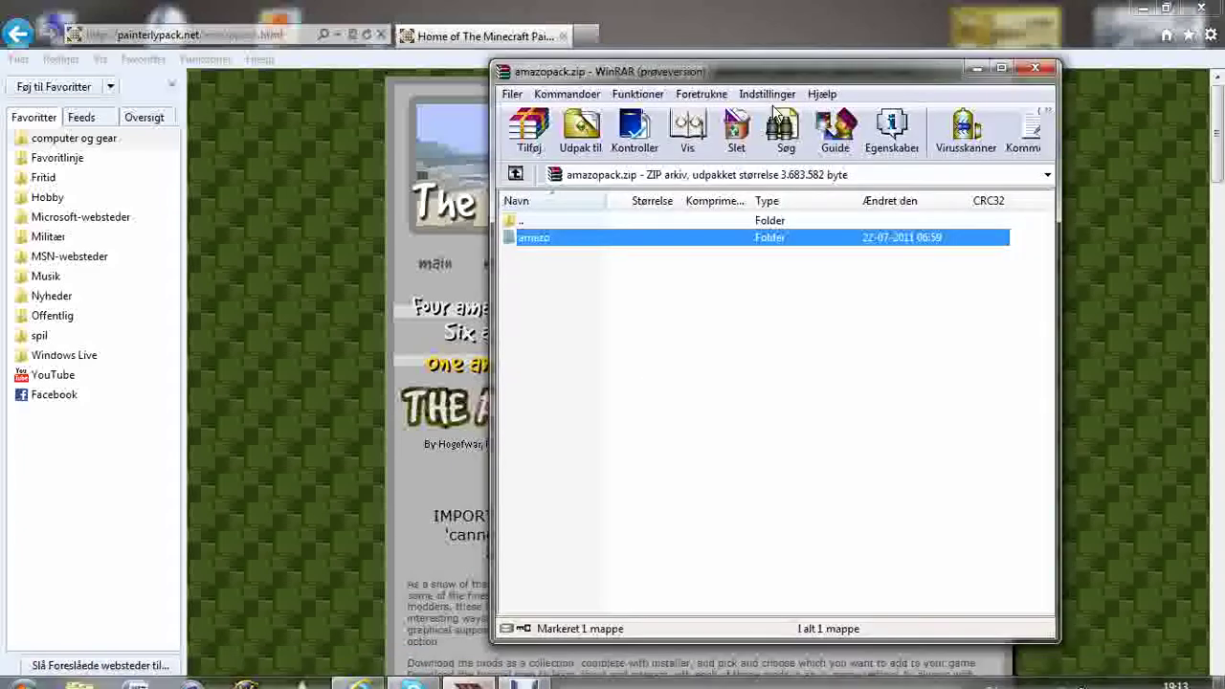
{"action": "left_click_drag", "start_coordinate": [761, 77], "coordinate": [659, 74]}
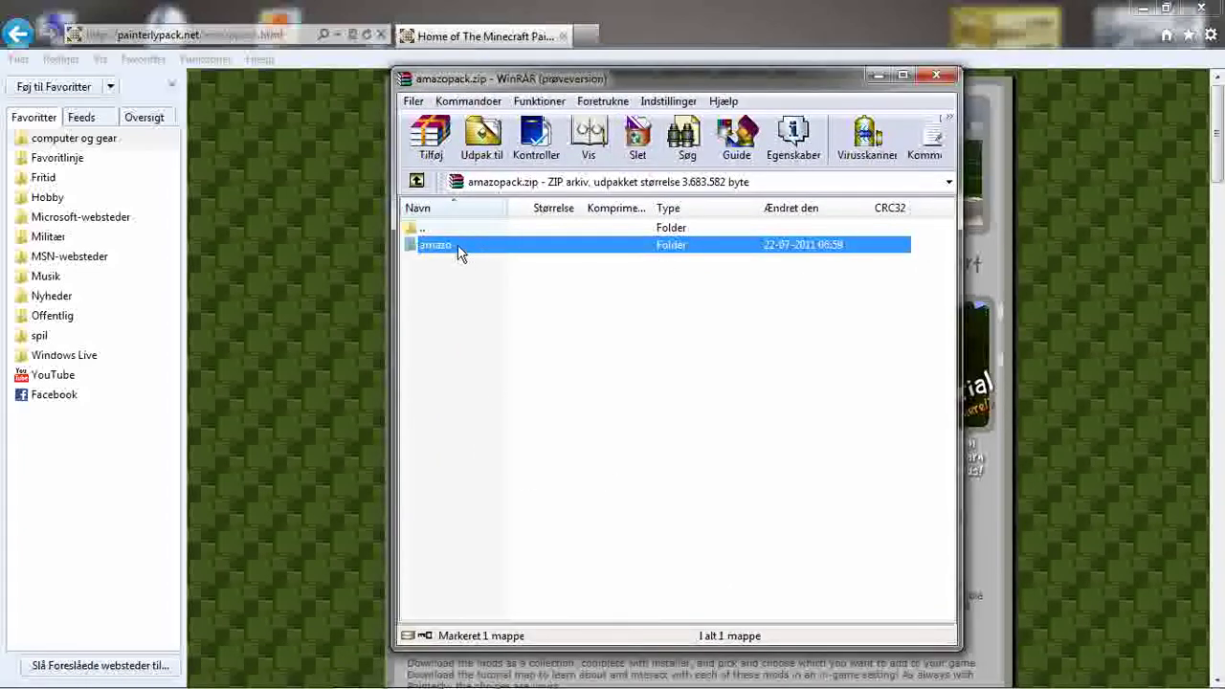
{"action": "left_click_drag", "start_coordinate": [562, 75], "coordinate": [730, 76]}
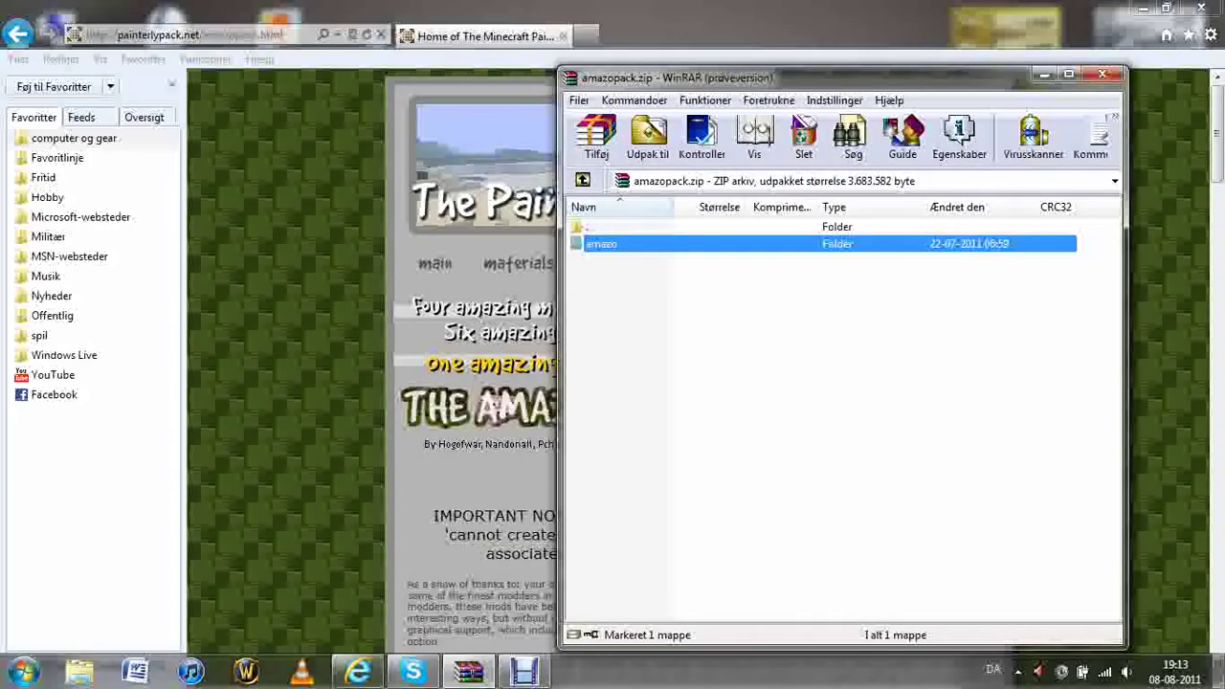
Find Windows' Run command (kør), use it to open the AppData Roaming folder, and enter .minecraft
{"action": "left_click", "coordinate": [78, 675]}
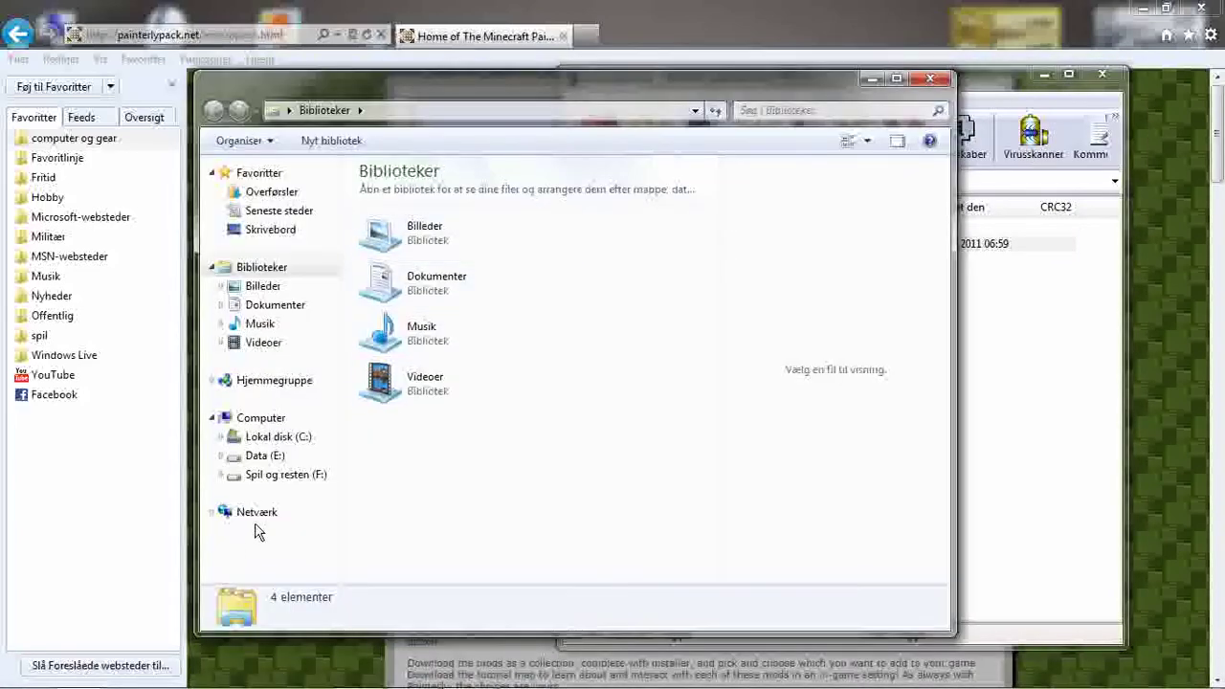
{"action": "left_click", "coordinate": [924, 79]}
{"action": "left_click", "coordinate": [8, 681]}
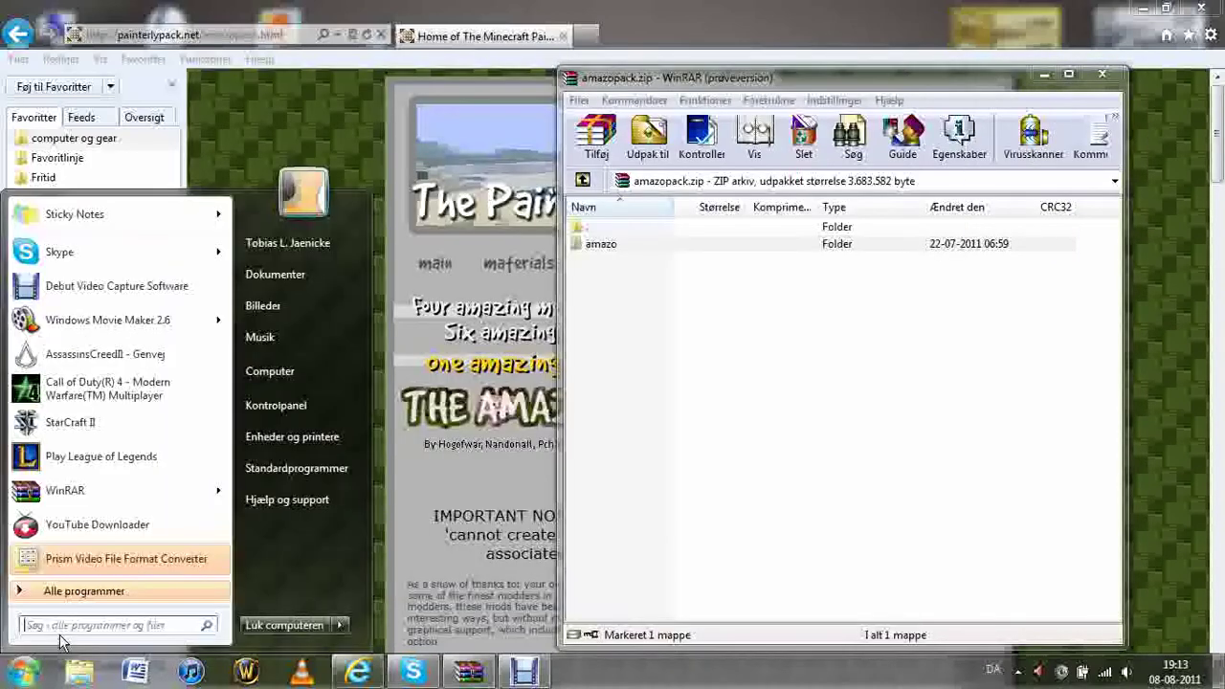
{"action": "type", "text": "kør"}
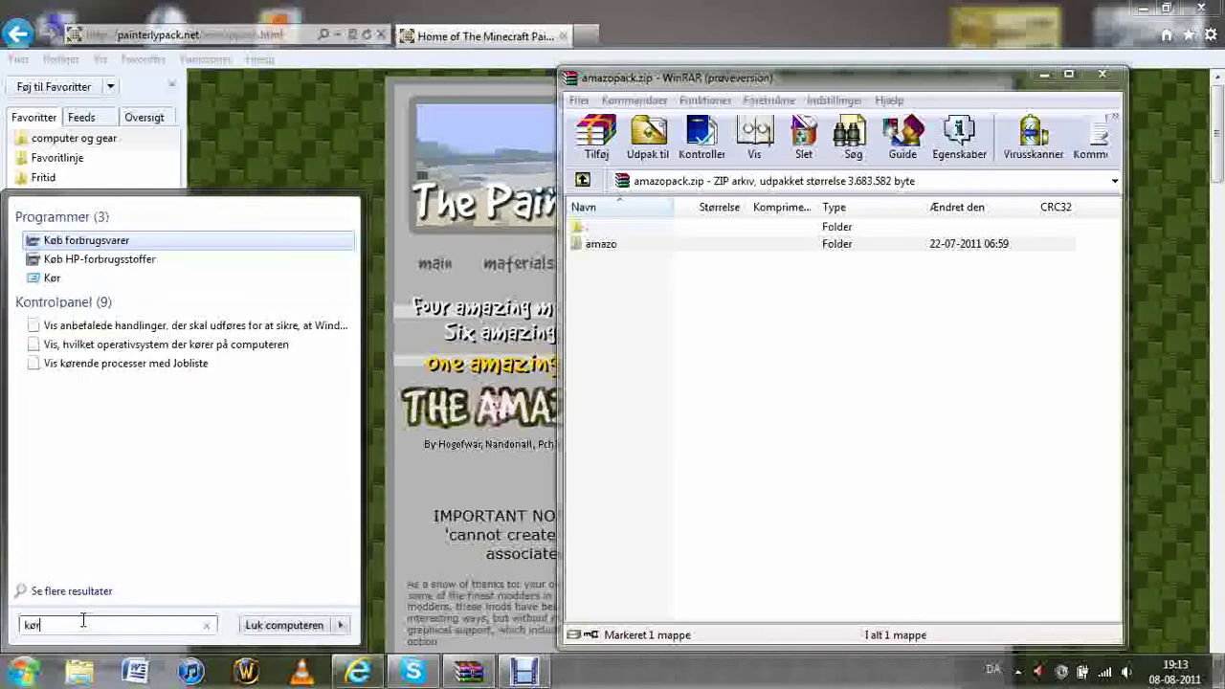
{"action": "key", "text": "Return"}
{"action": "left_click", "coordinate": [151, 651]}
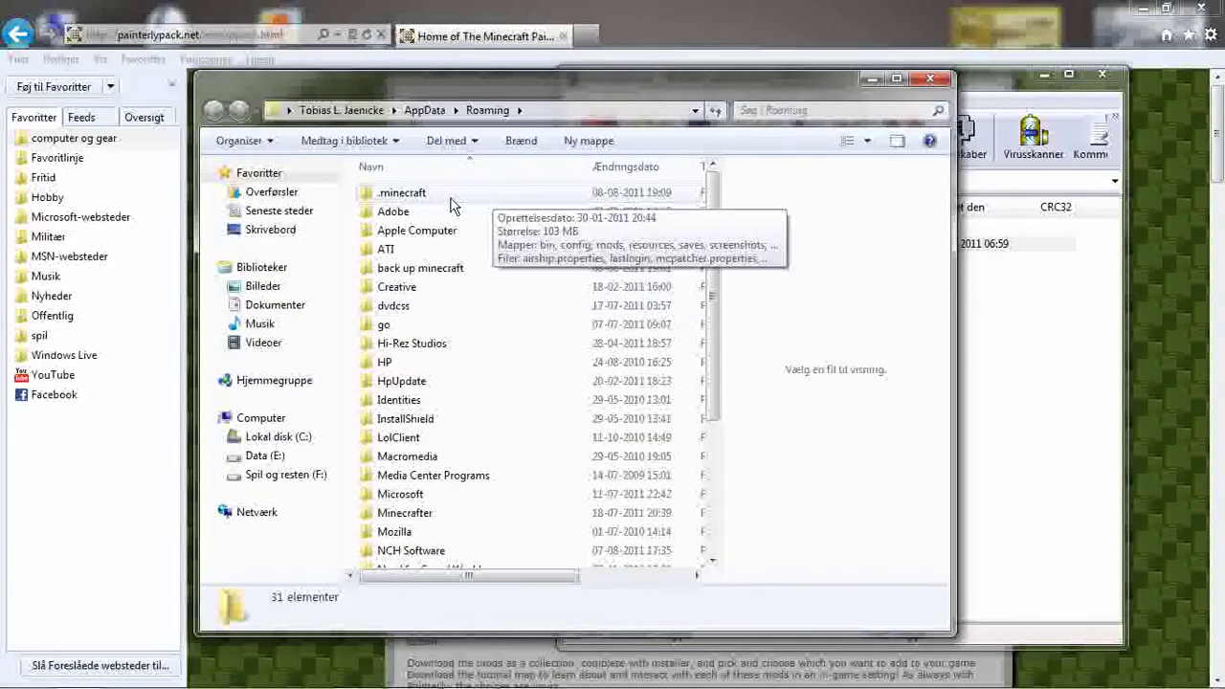
{"action": "double_click", "coordinate": [449, 201]}
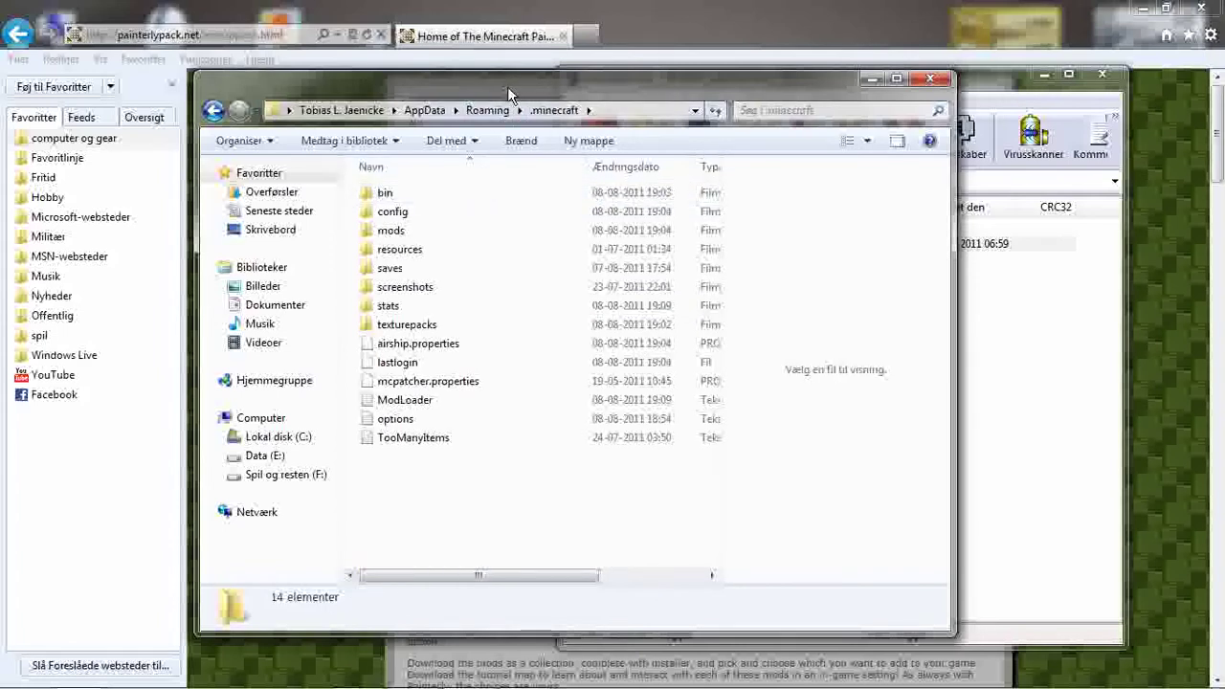
Arrange the archive and folder windows and look inside the mods and texturepacks folders of .minecraft
{"action": "left_click", "coordinate": [991, 76]}
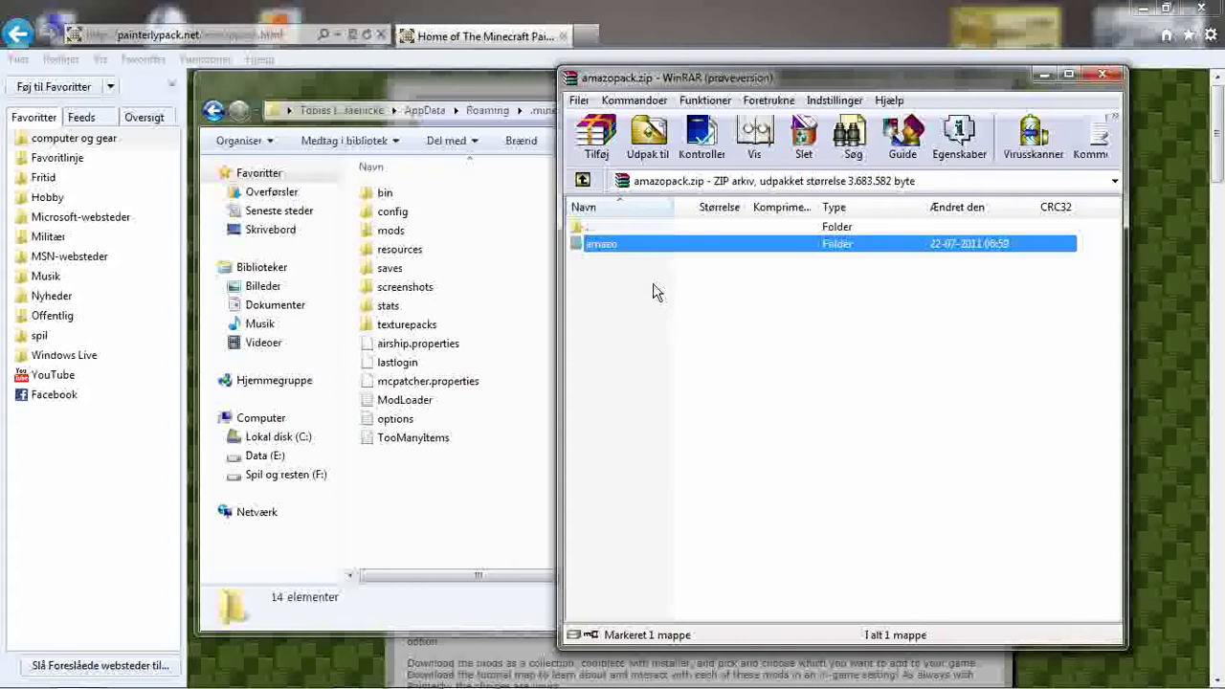
{"action": "left_click_drag", "start_coordinate": [430, 91], "coordinate": [377, 88]}
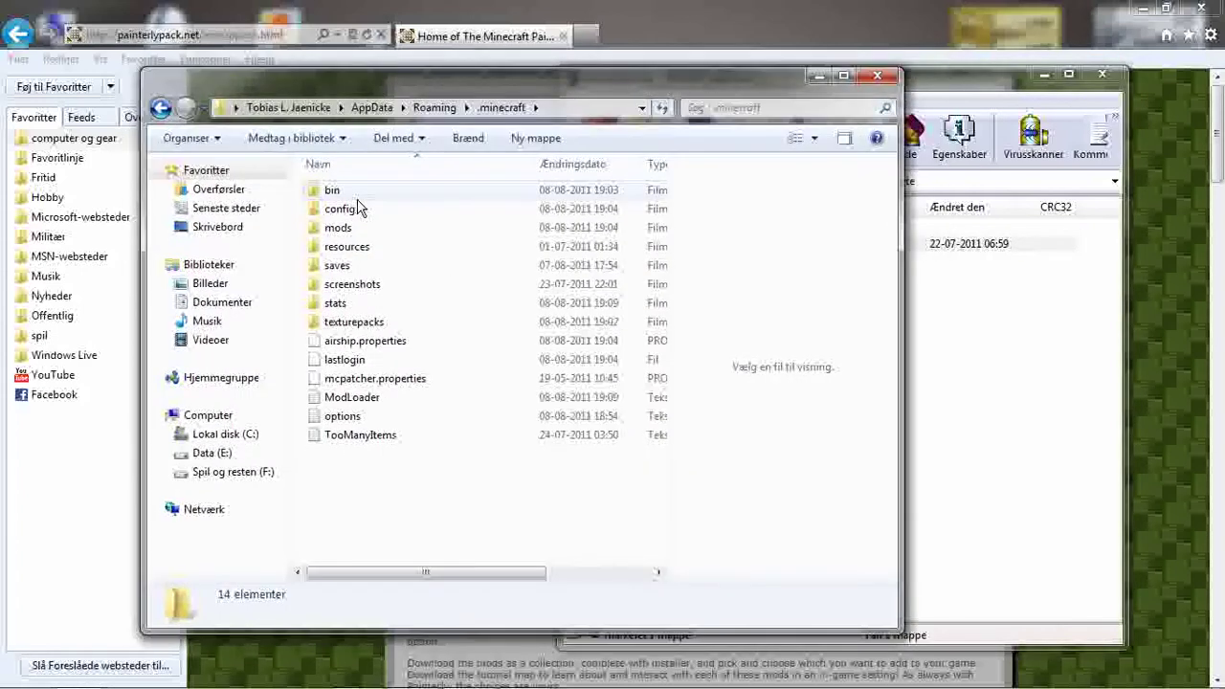
{"action": "double_click", "coordinate": [347, 225]}
{"action": "left_click", "coordinate": [163, 106]}
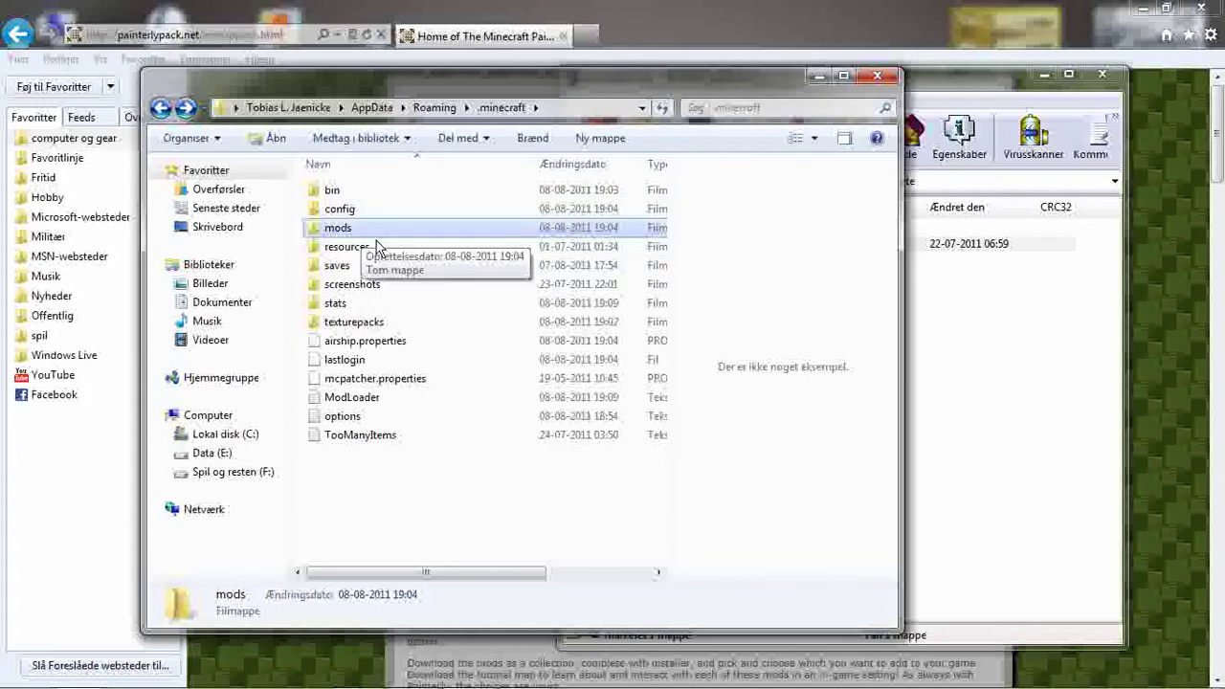
{"action": "double_click", "coordinate": [361, 321]}
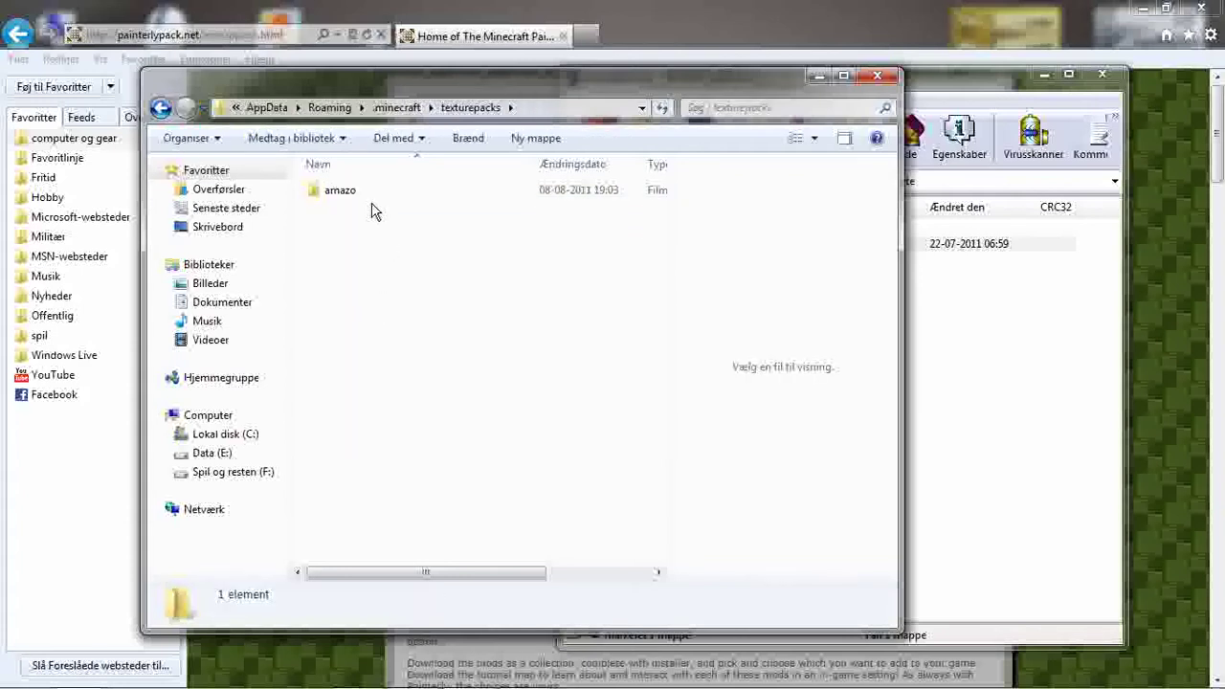
{"action": "left_click", "coordinate": [160, 108]}
Go back to the Roaming folder and view the contents of the back up minecraft folder
{"action": "left_click", "coordinate": [162, 110]}
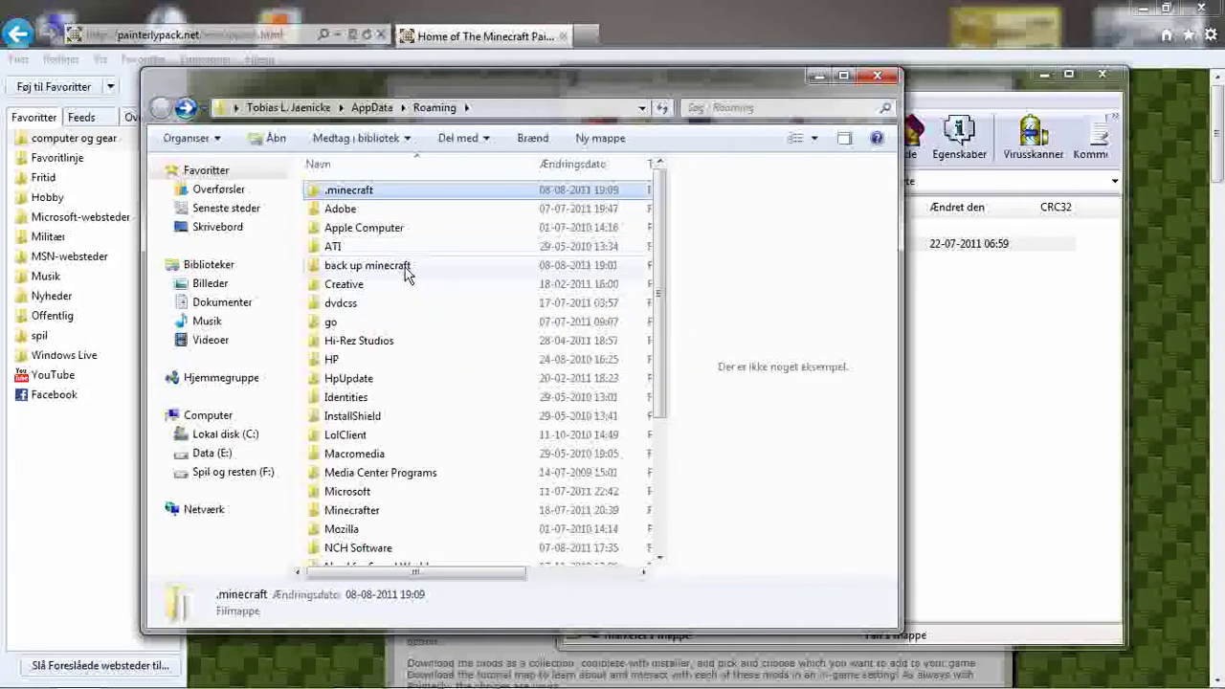
{"action": "mouse_move", "coordinate": [404, 275]}
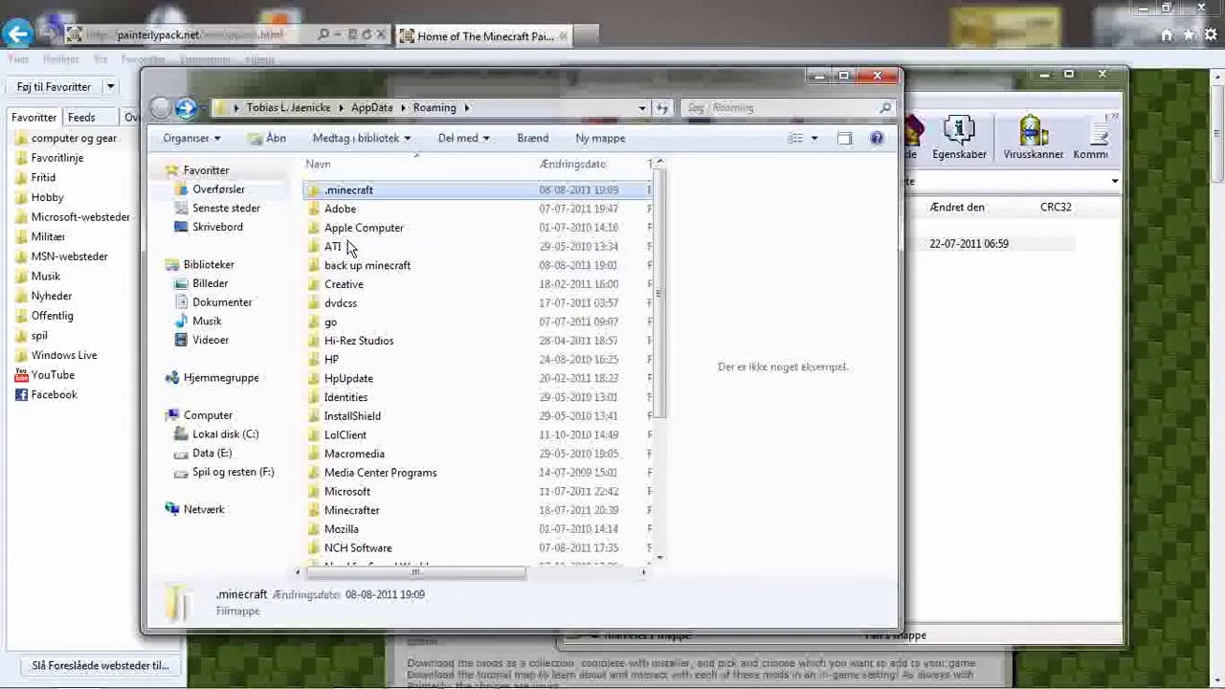
{"action": "double_click", "coordinate": [394, 265]}
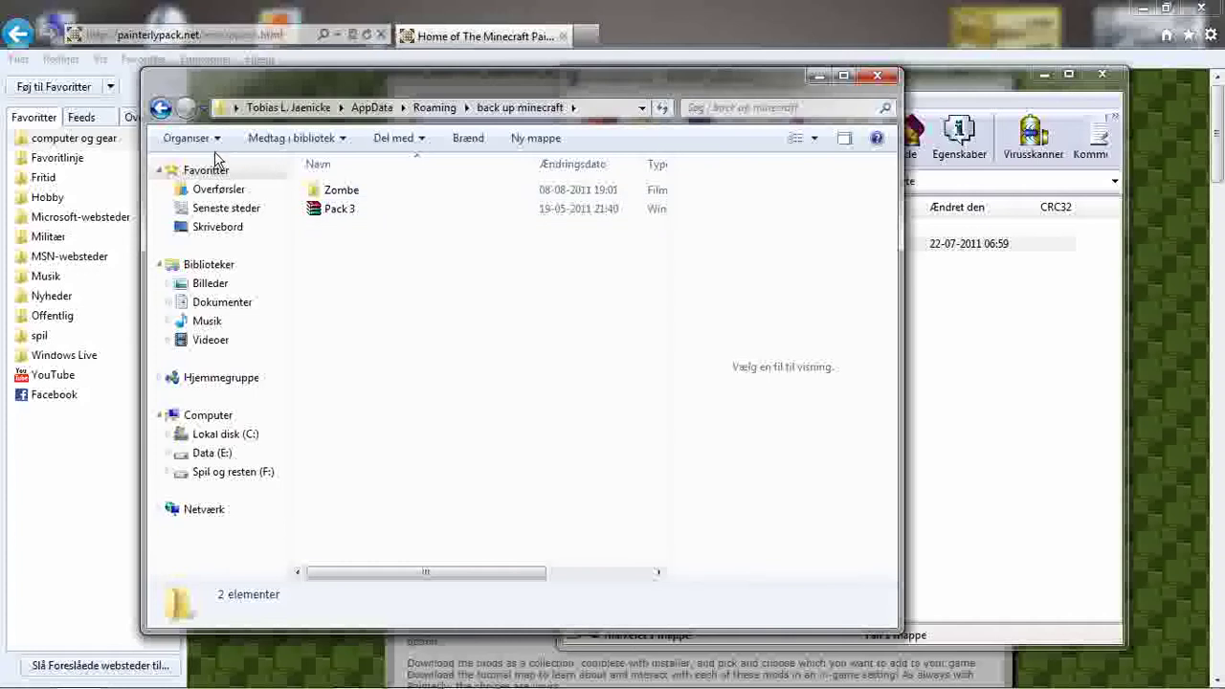
{"action": "left_click", "coordinate": [160, 107]}
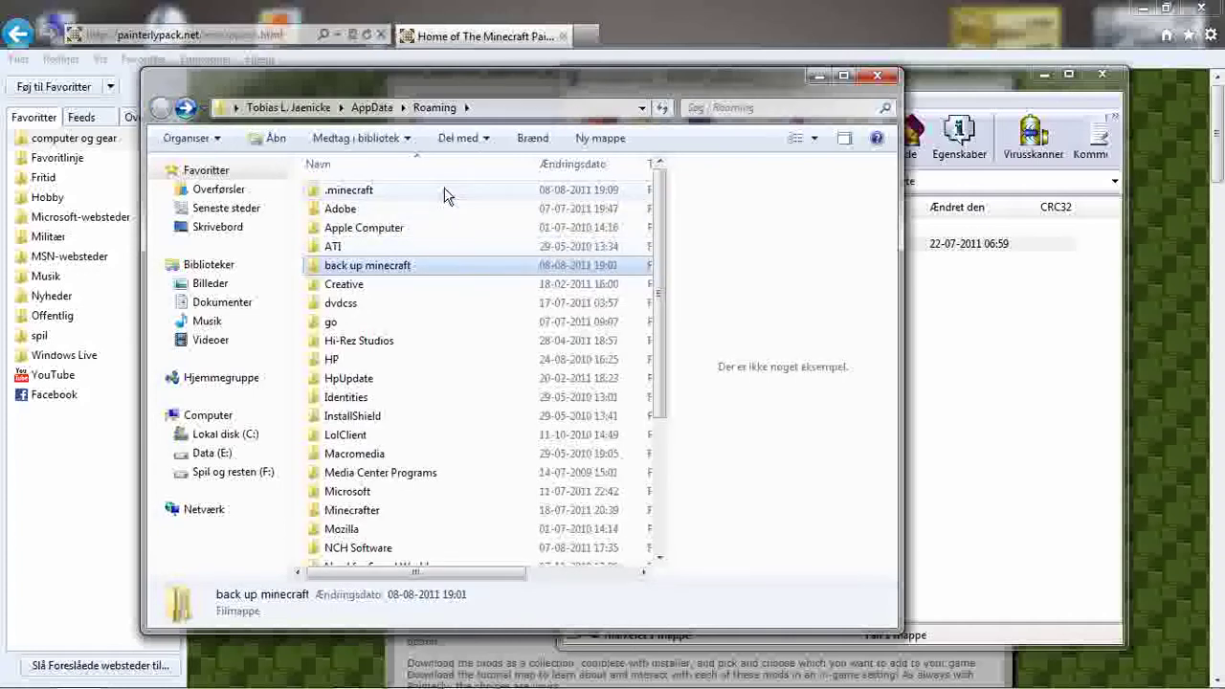
Examine the amazo folder inside .minecraft's texturepacks folder, then return to .minecraft
{"action": "double_click", "coordinate": [446, 191]}
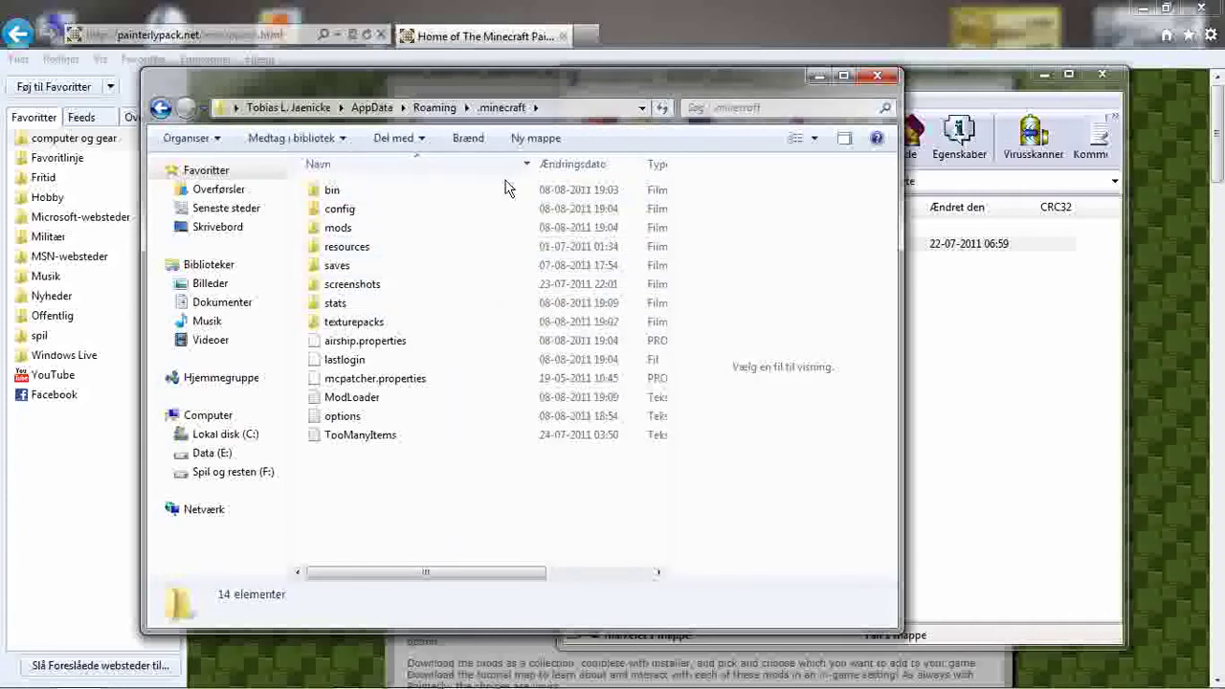
{"action": "double_click", "coordinate": [413, 325]}
{"action": "left_click_drag", "start_coordinate": [799, 79], "coordinate": [627, 76]}
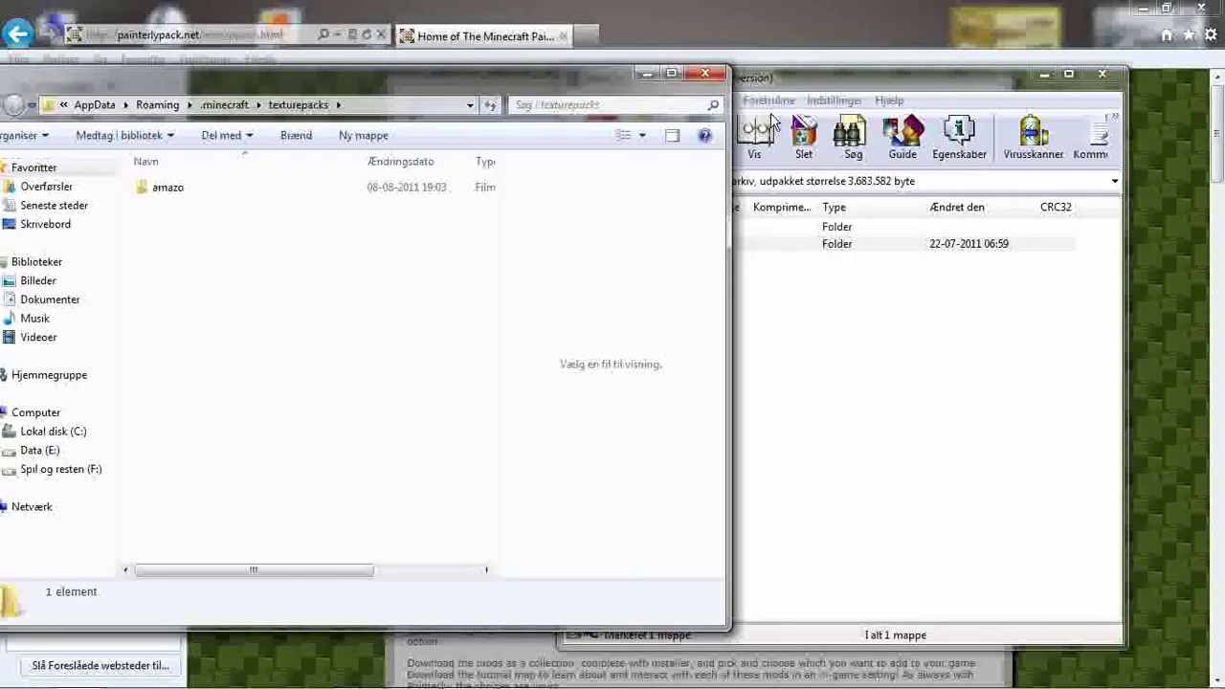
{"action": "left_click", "coordinate": [775, 124]}
{"action": "left_click", "coordinate": [312, 102]}
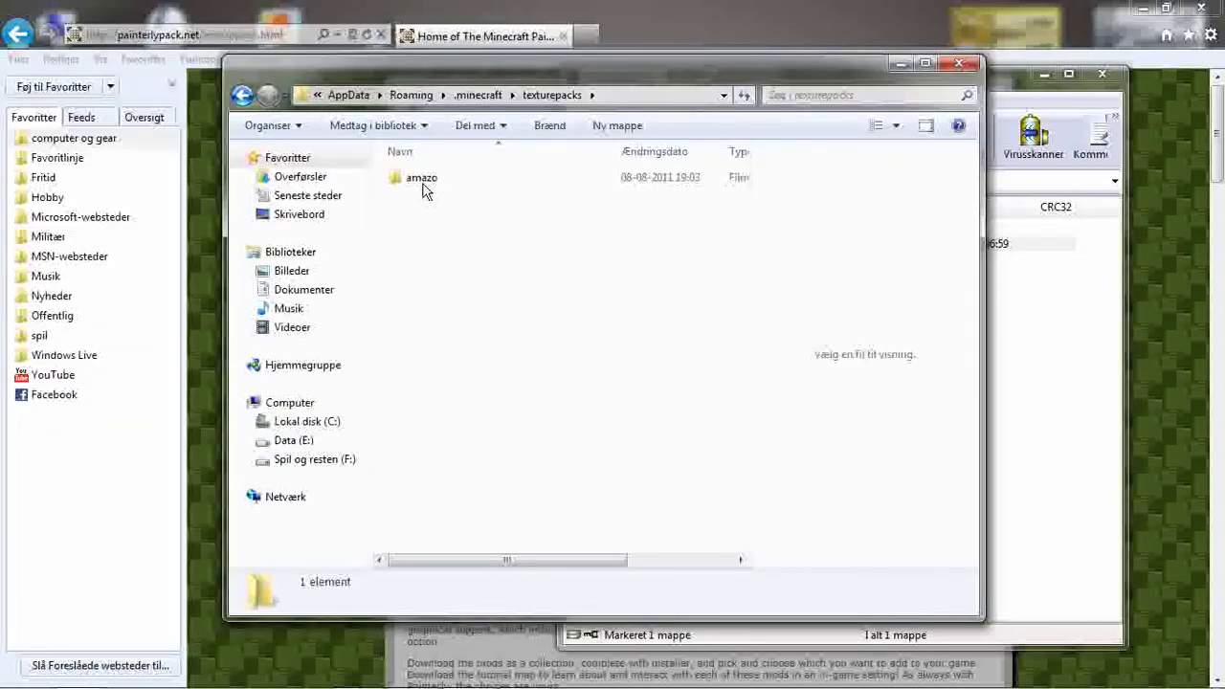
{"action": "double_click", "coordinate": [422, 180]}
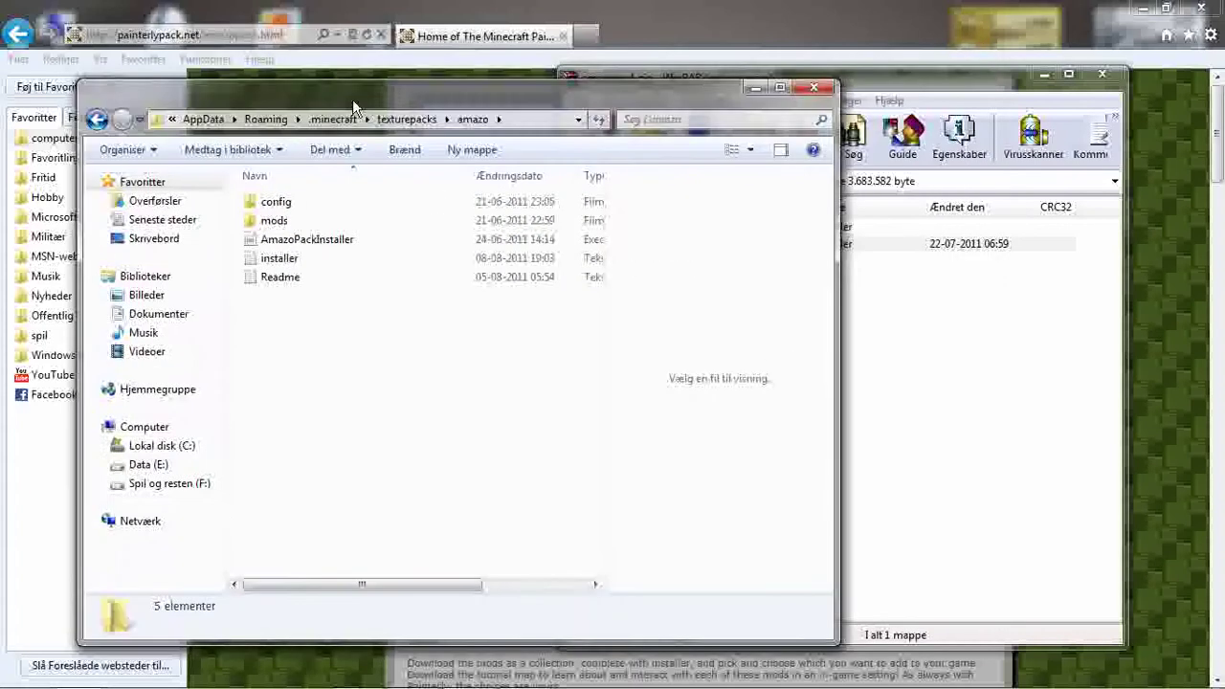
{"action": "left_click", "coordinate": [67, 127]}
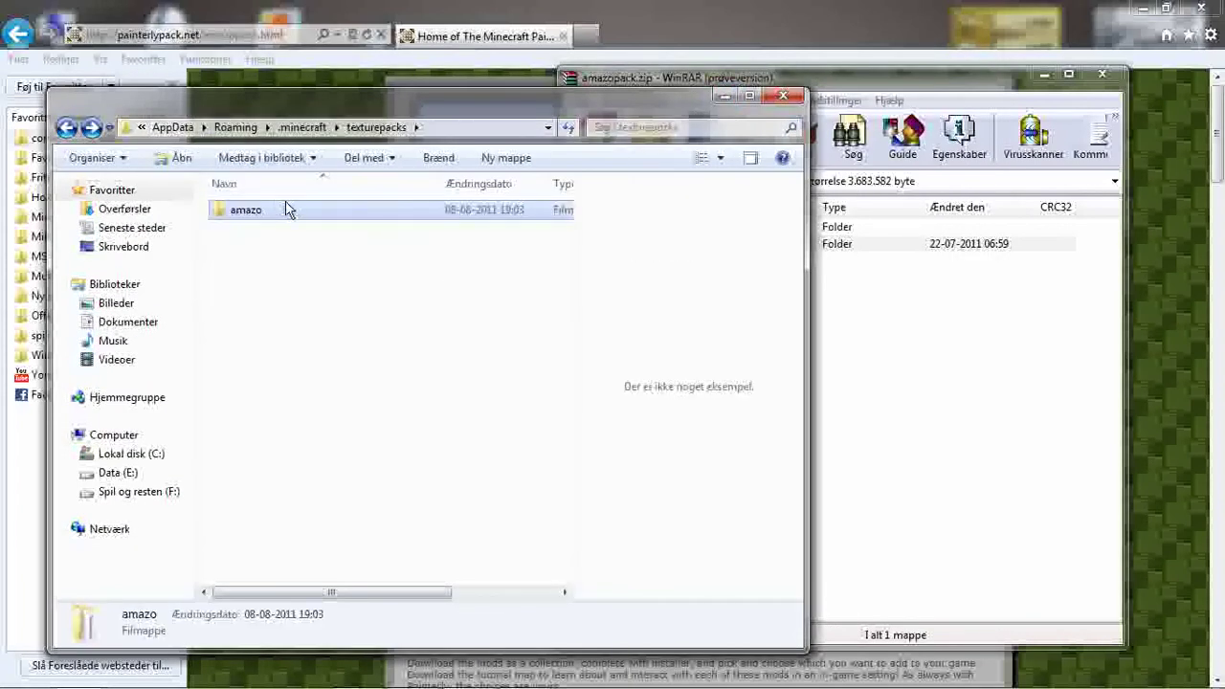
{"action": "left_click", "coordinate": [67, 128]}
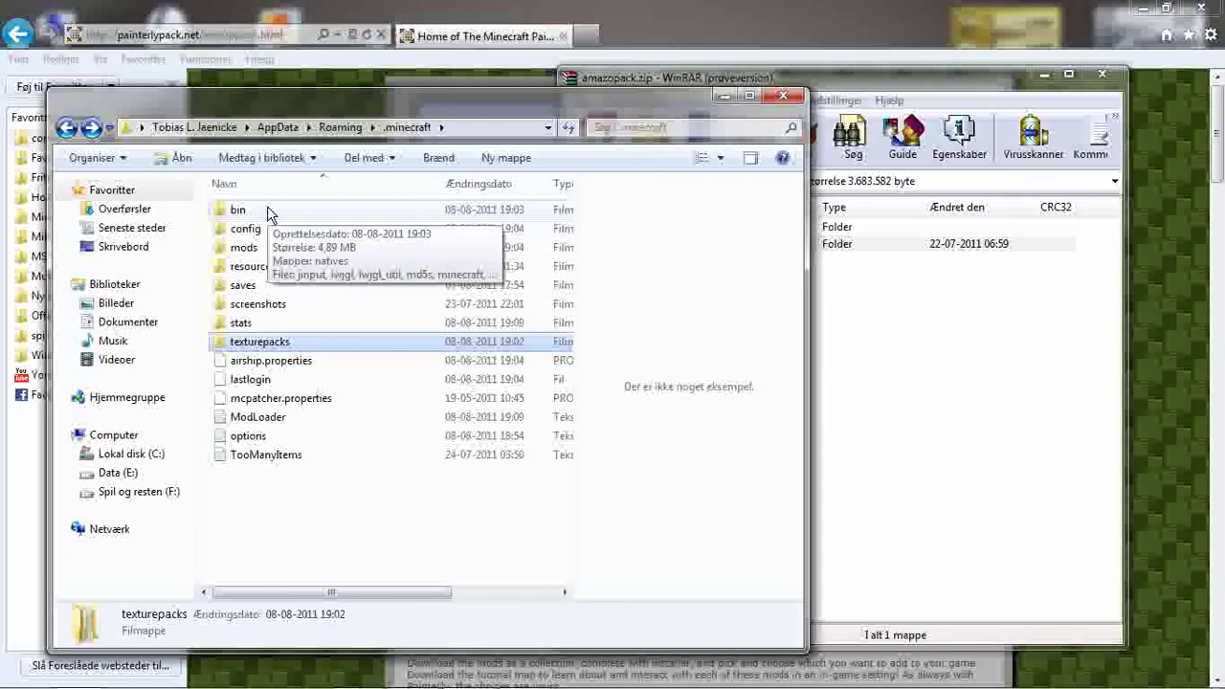
Minimize the folder, WinRAR and browser windows and launch Minecraft from the desktop
{"action": "left_click", "coordinate": [725, 95]}
{"action": "left_click", "coordinate": [1041, 75]}
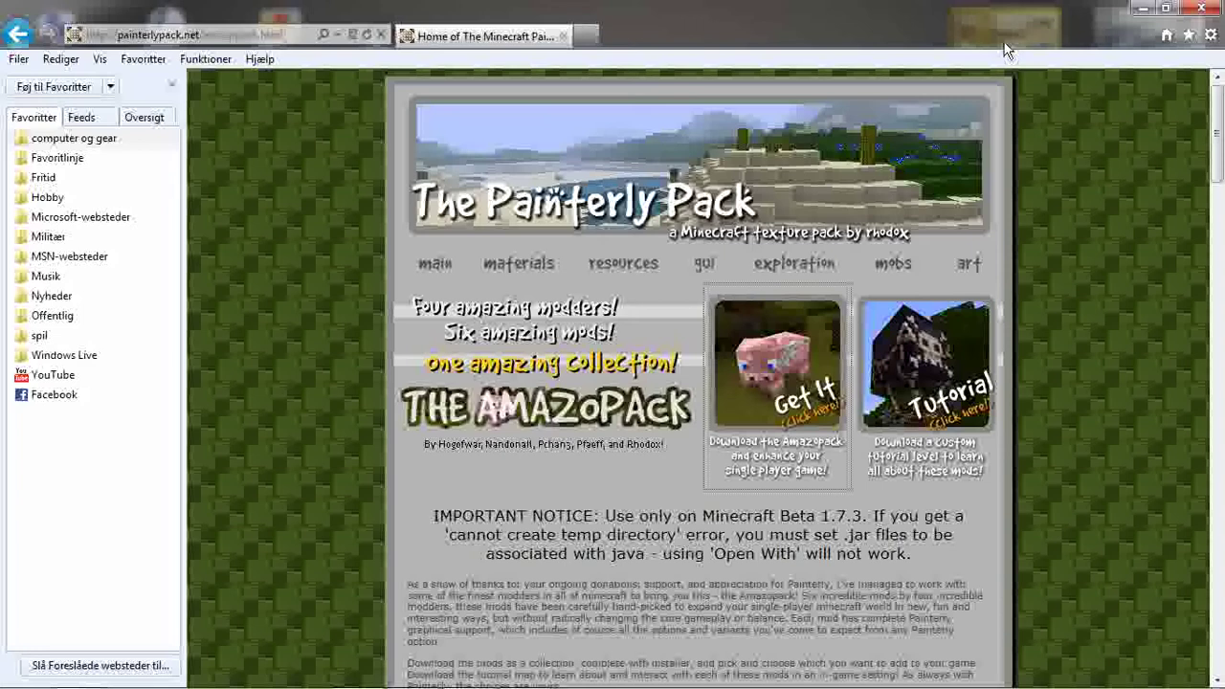
{"action": "left_click", "coordinate": [1145, 9]}
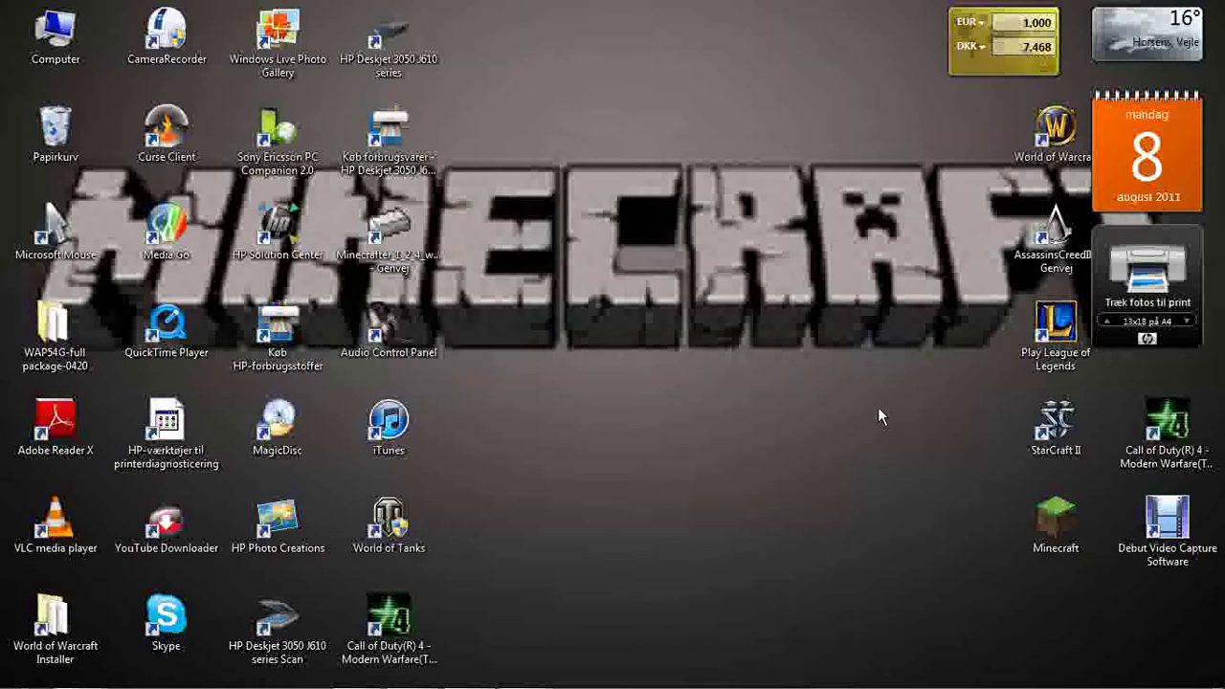
{"action": "double_click", "coordinate": [1059, 523]}
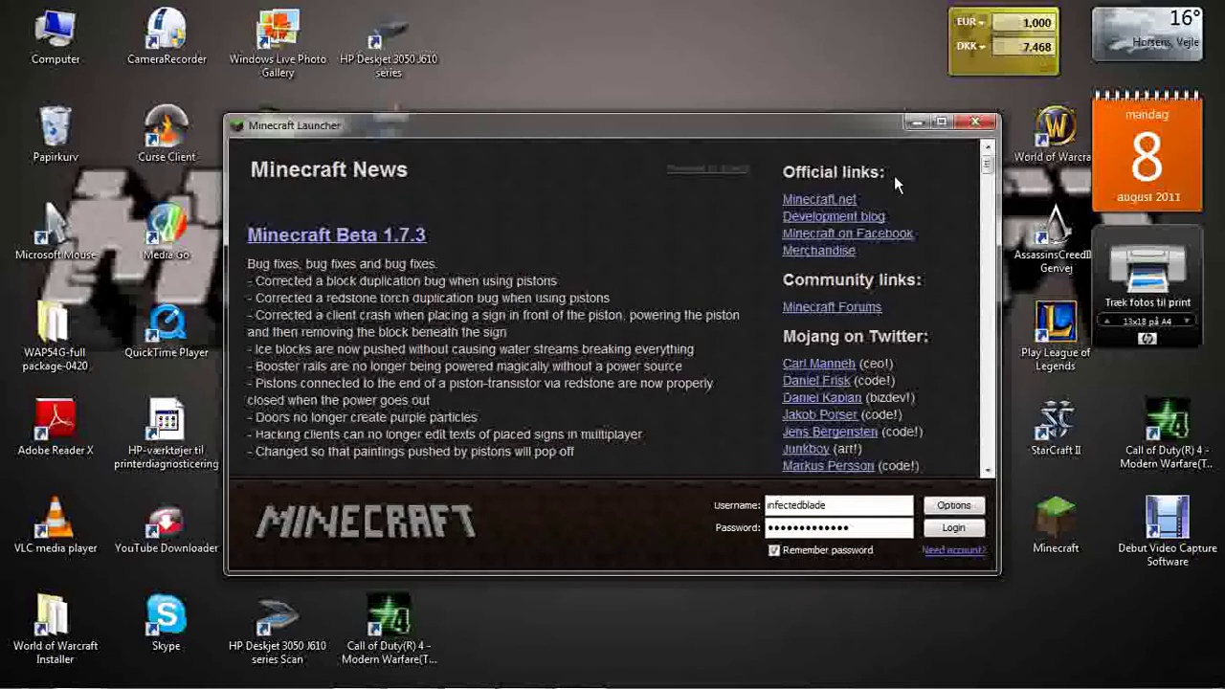
Close the Minecraft launcher, reopen the folder window and run AmazoPackInstaller from the amazo folder in texturepacks
{"action": "left_click", "coordinate": [974, 122]}
{"action": "mouse_move", "coordinate": [287, 684]}
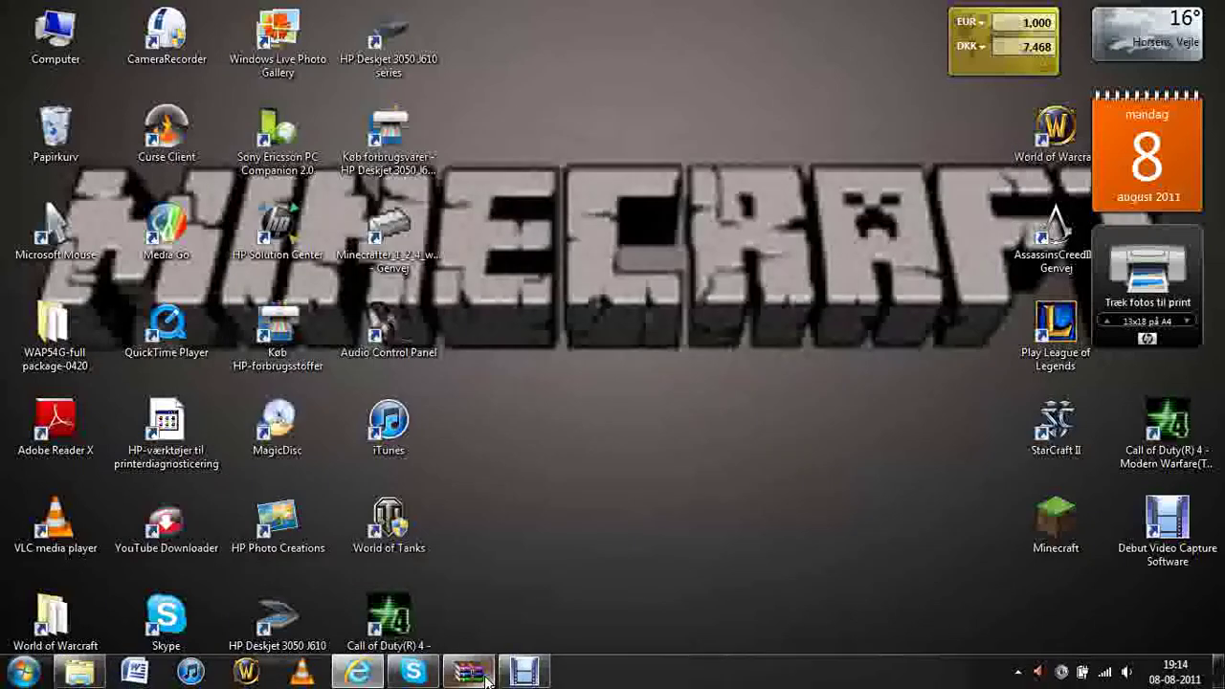
{"action": "left_click", "coordinate": [79, 672]}
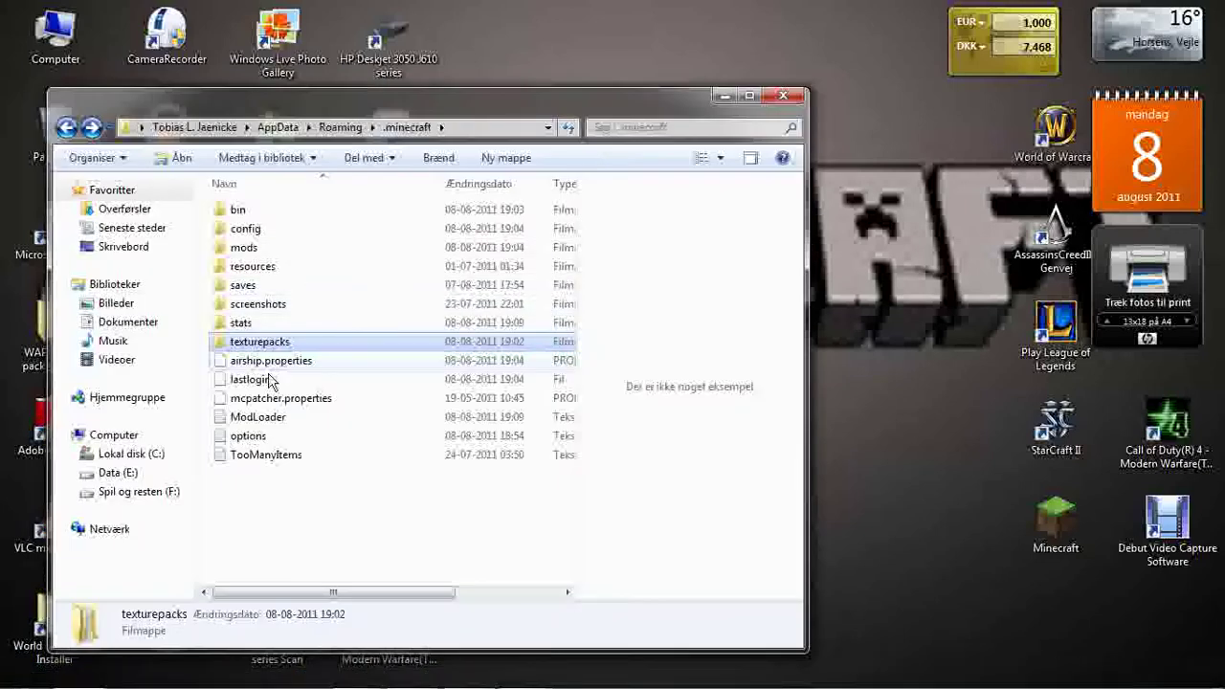
{"action": "double_click", "coordinate": [268, 343]}
{"action": "double_click", "coordinate": [299, 211]}
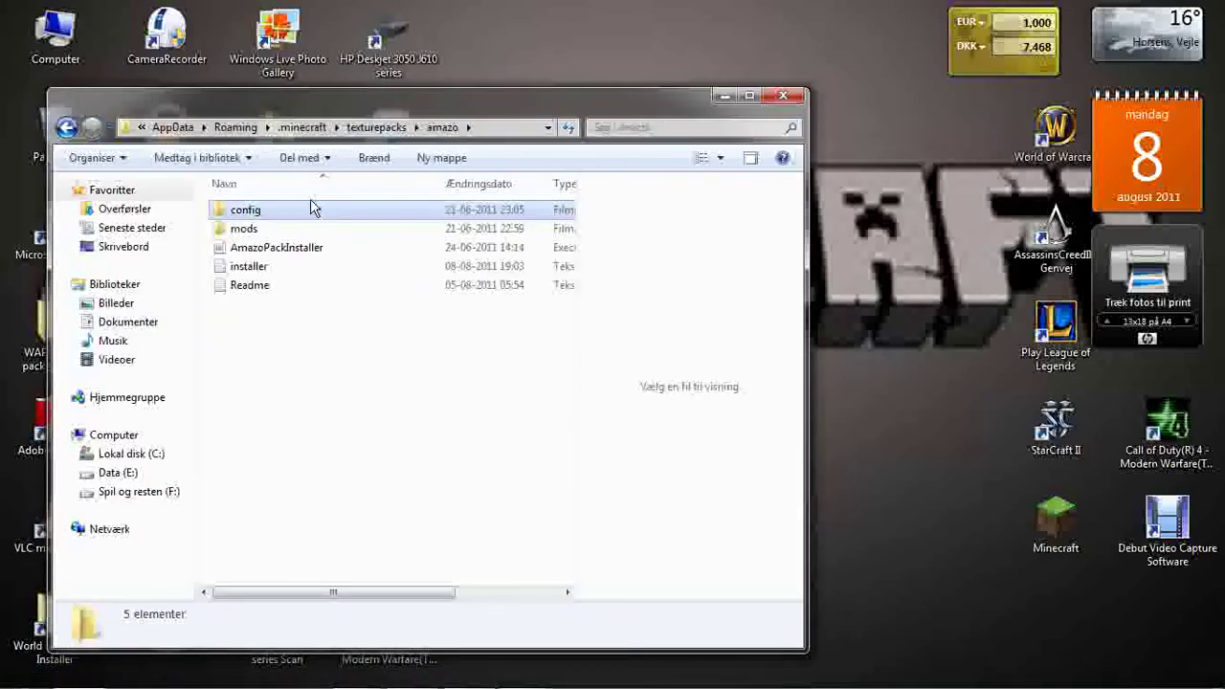
{"action": "left_click", "coordinate": [299, 213]}
{"action": "left_click", "coordinate": [336, 323]}
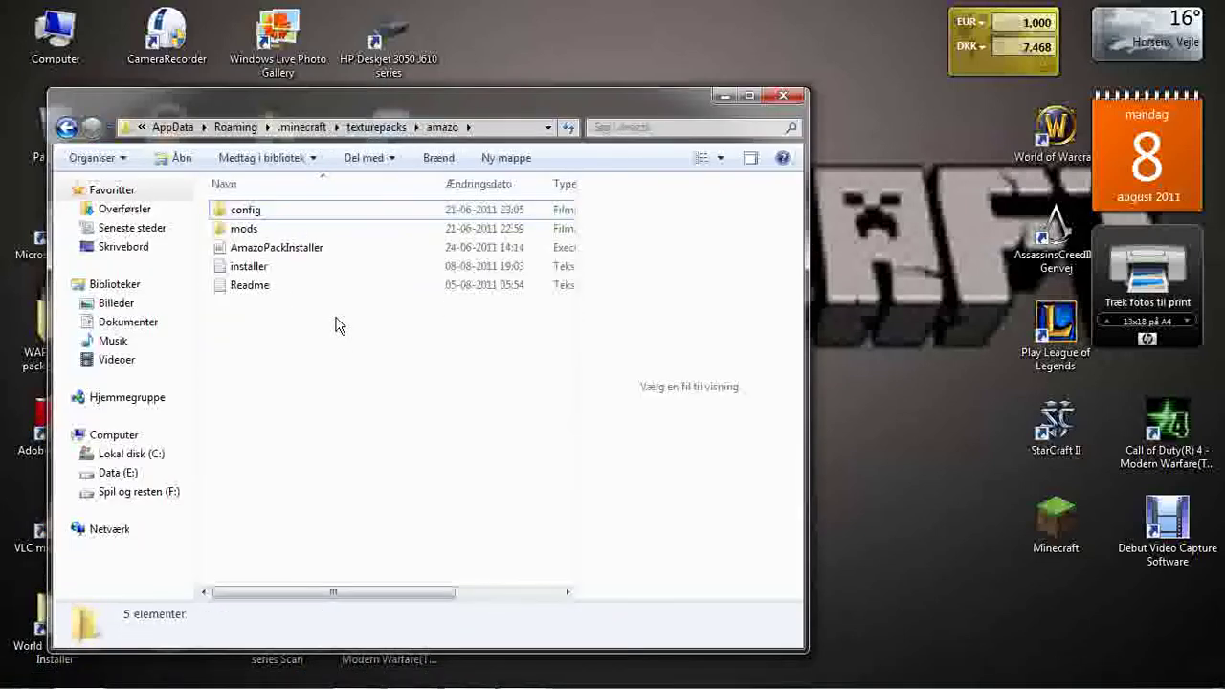
{"action": "double_click", "coordinate": [308, 253]}
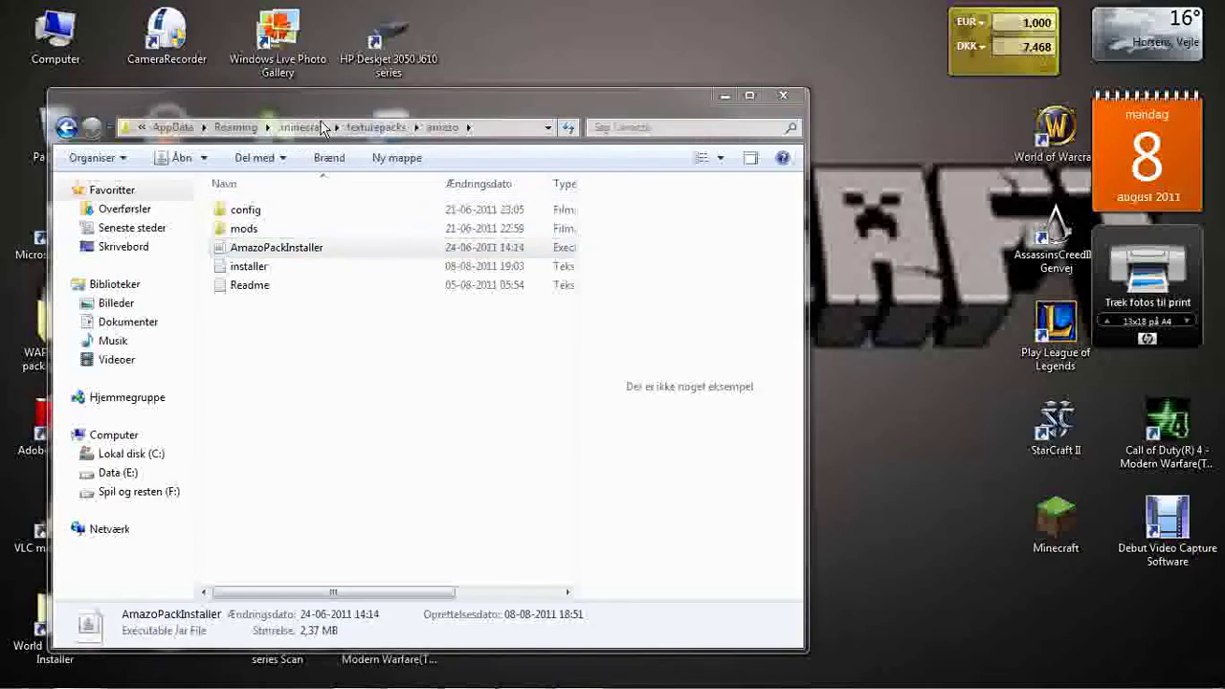
Advance the Amazopack 1.7.3 installer past the modified minecraft.jar warning, view its list of selectable mods, and close the installer
{"action": "left_click_drag", "start_coordinate": [202, 28], "coordinate": [597, 66]}
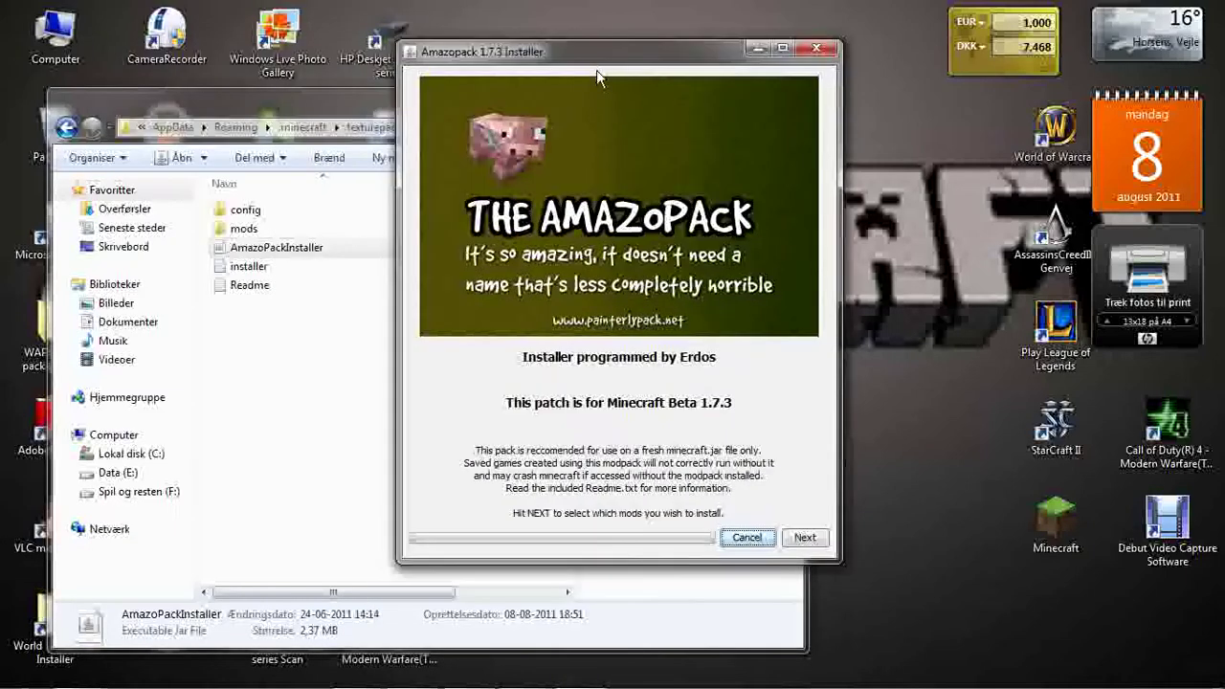
{"action": "left_click", "coordinate": [801, 536]}
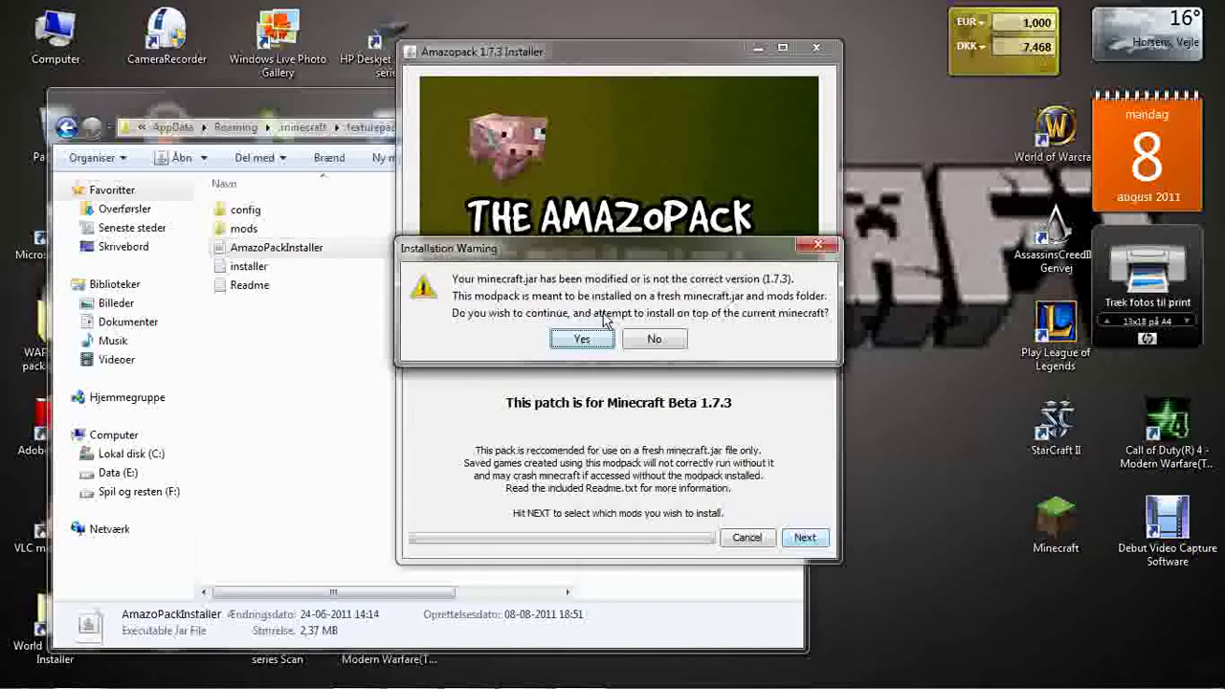
{"action": "left_click", "coordinate": [580, 346]}
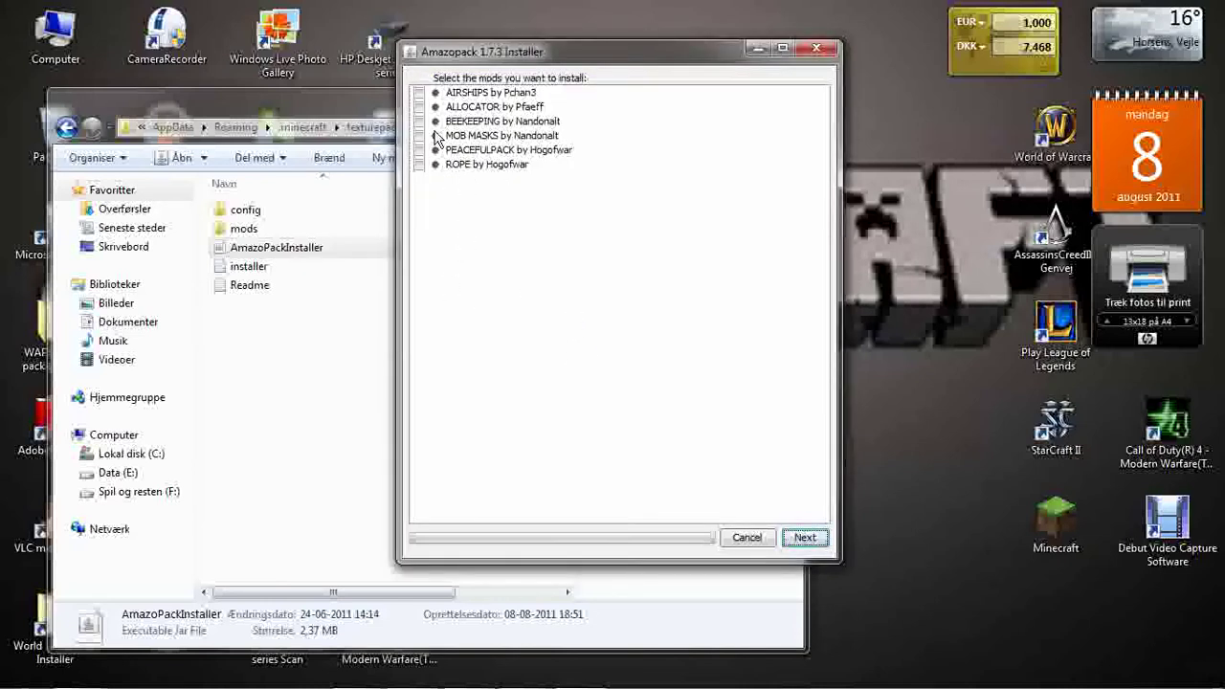
{"action": "left_click_drag", "start_coordinate": [481, 48], "coordinate": [461, 75]}
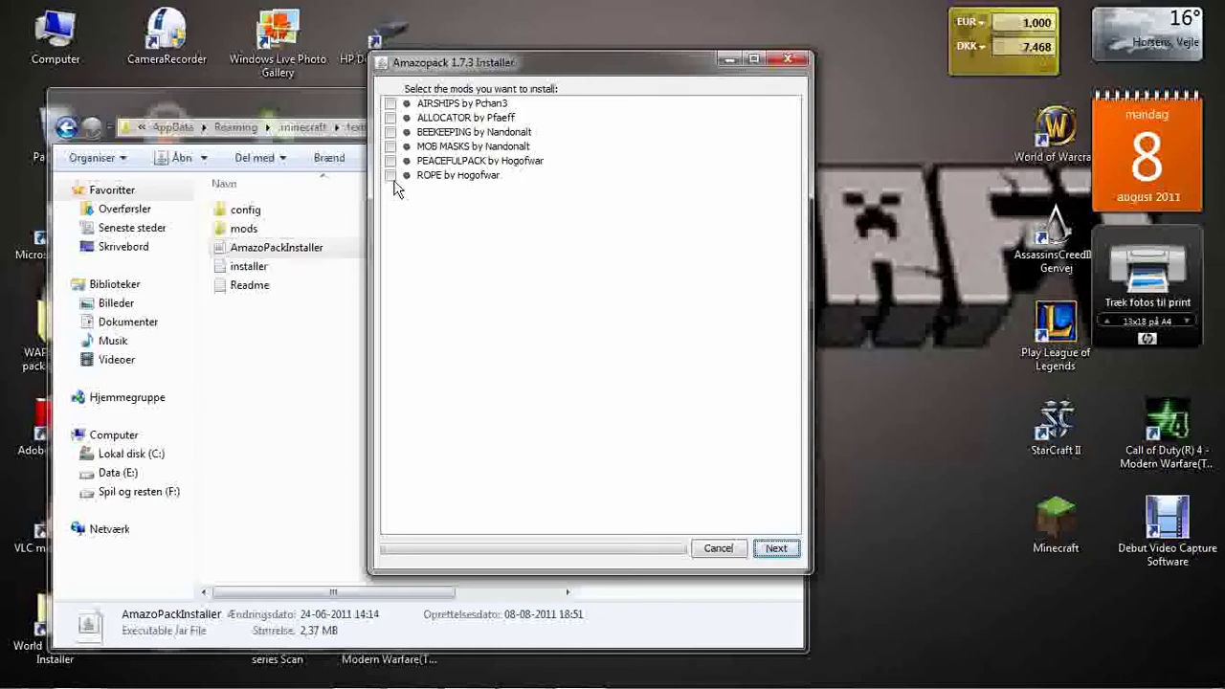
{"action": "left_click_drag", "start_coordinate": [612, 62], "coordinate": [498, 71]}
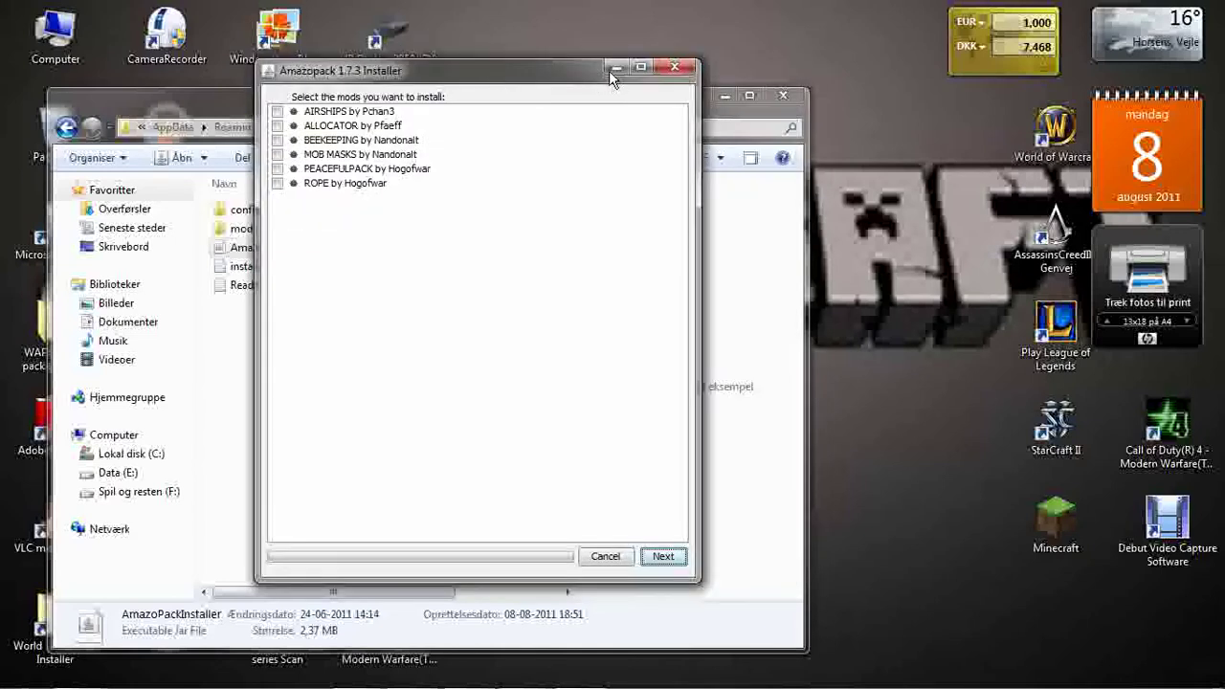
{"action": "left_click", "coordinate": [668, 69]}
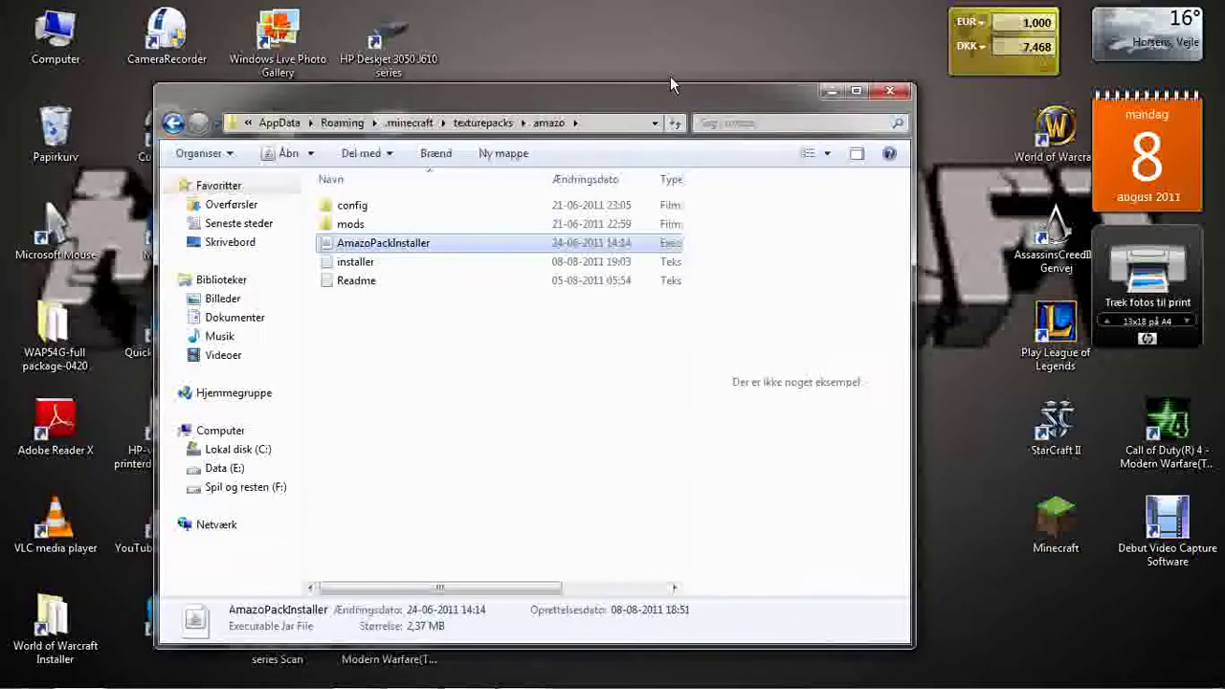
Close the amazo folder window and the amazopack.zip archive window to clear the desktop
{"action": "left_click", "coordinate": [898, 73]}
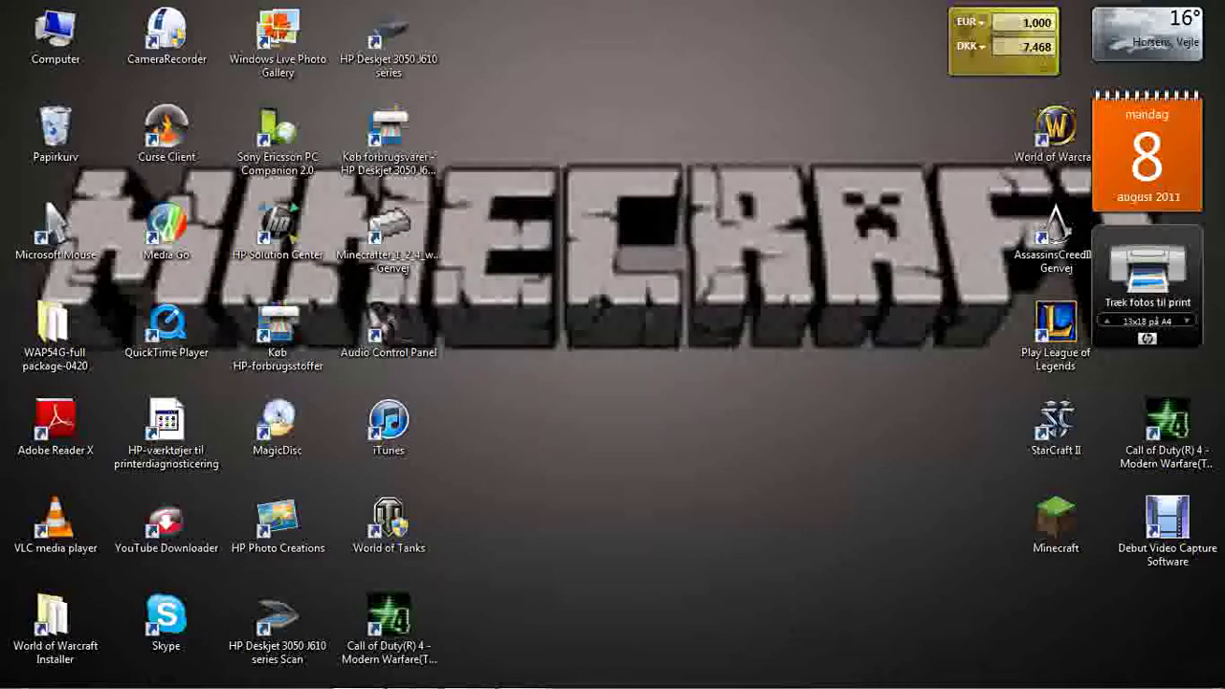
{"action": "left_click", "coordinate": [484, 680]}
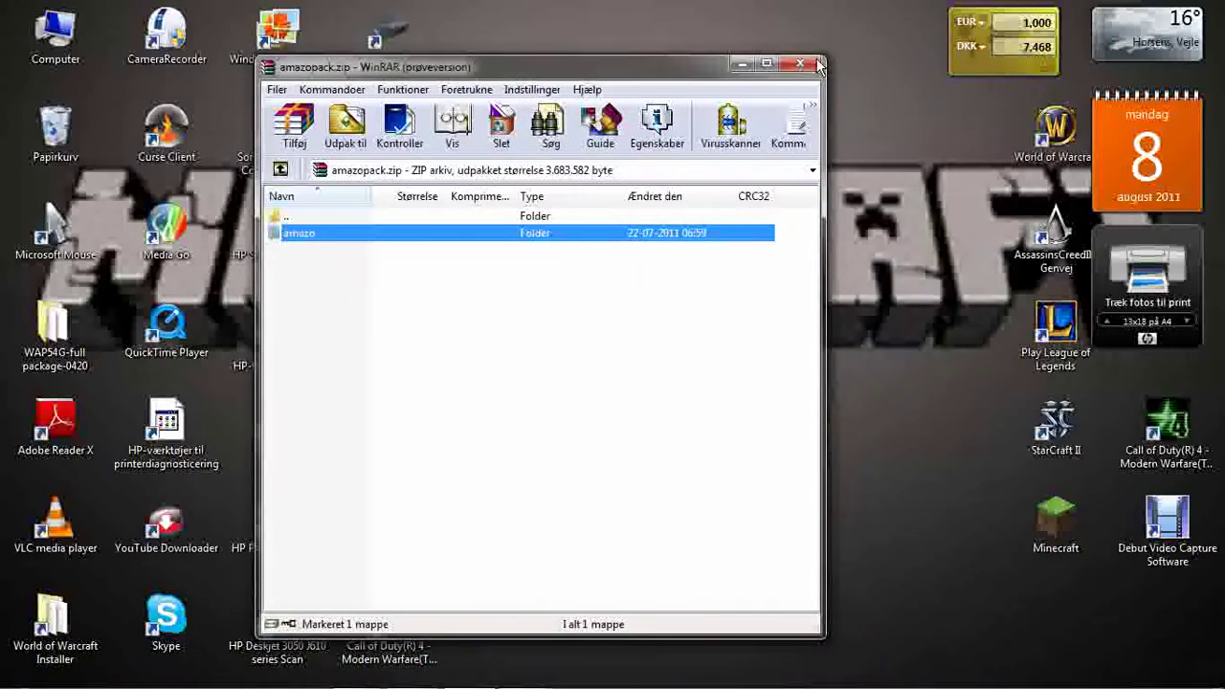
{"action": "left_click", "coordinate": [815, 63]}
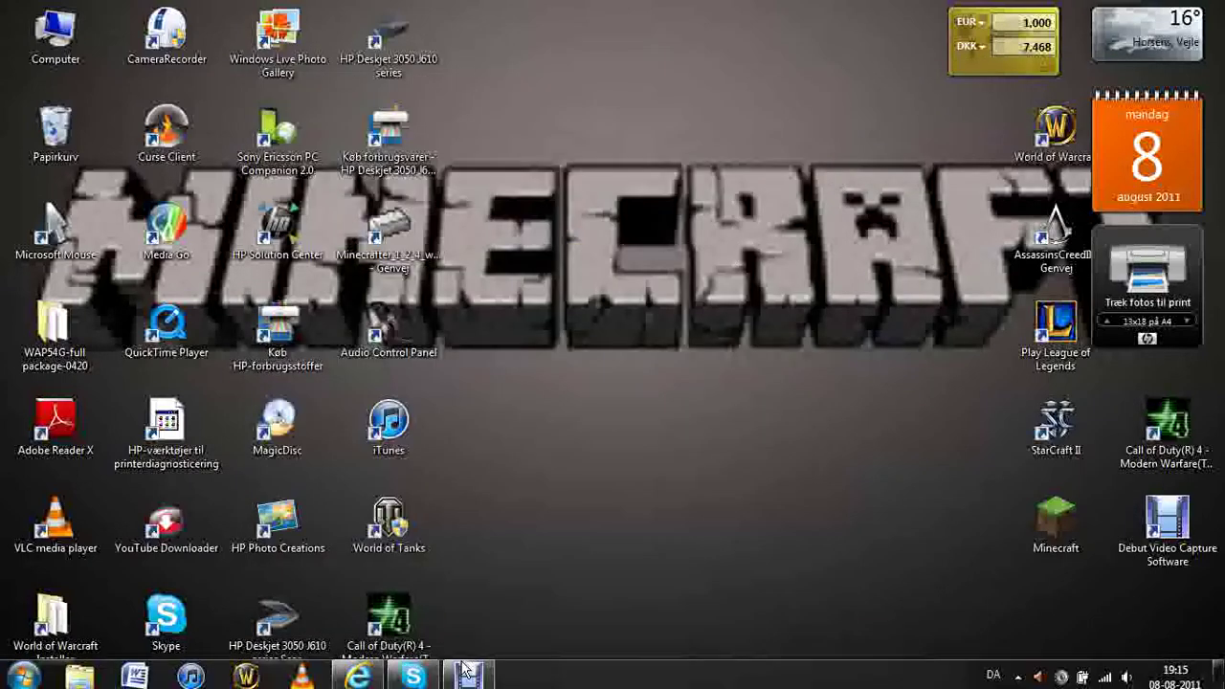
{"action": "left_click", "coordinate": [469, 675]}
{"action": "left_click", "coordinate": [469, 675]}
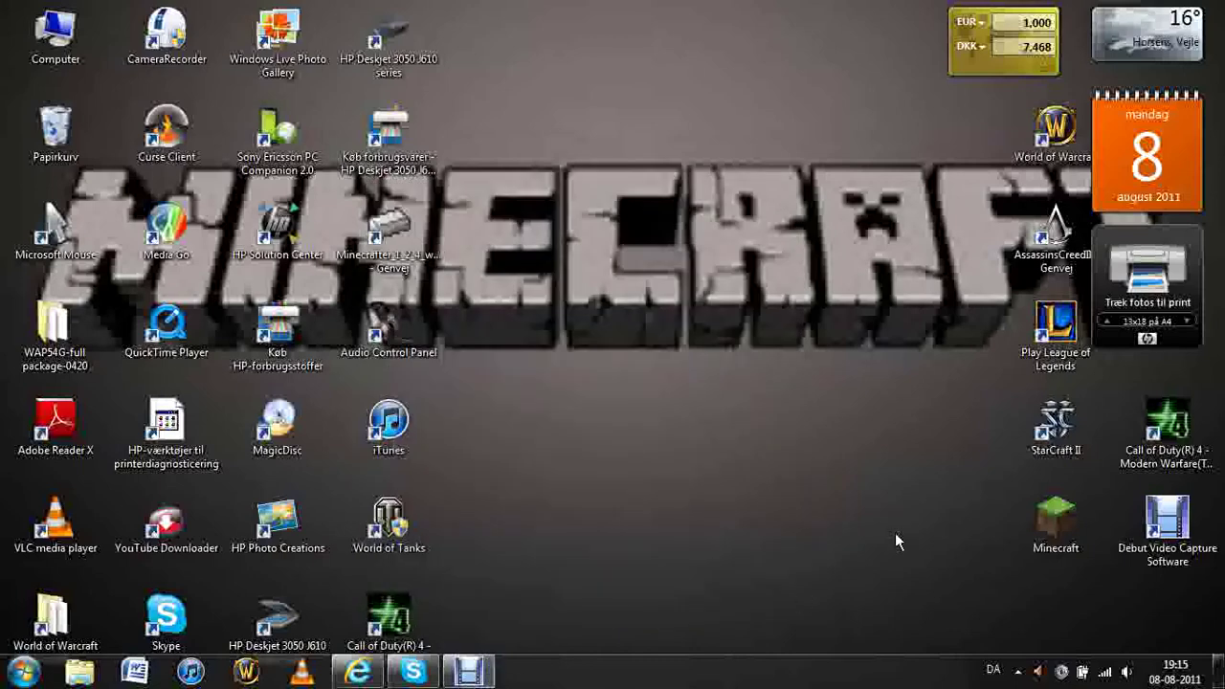
Start Minecraft from the desktop and log in with the saved account, retrying the connection to reach the main menu
{"action": "double_click", "coordinate": [1052, 525]}
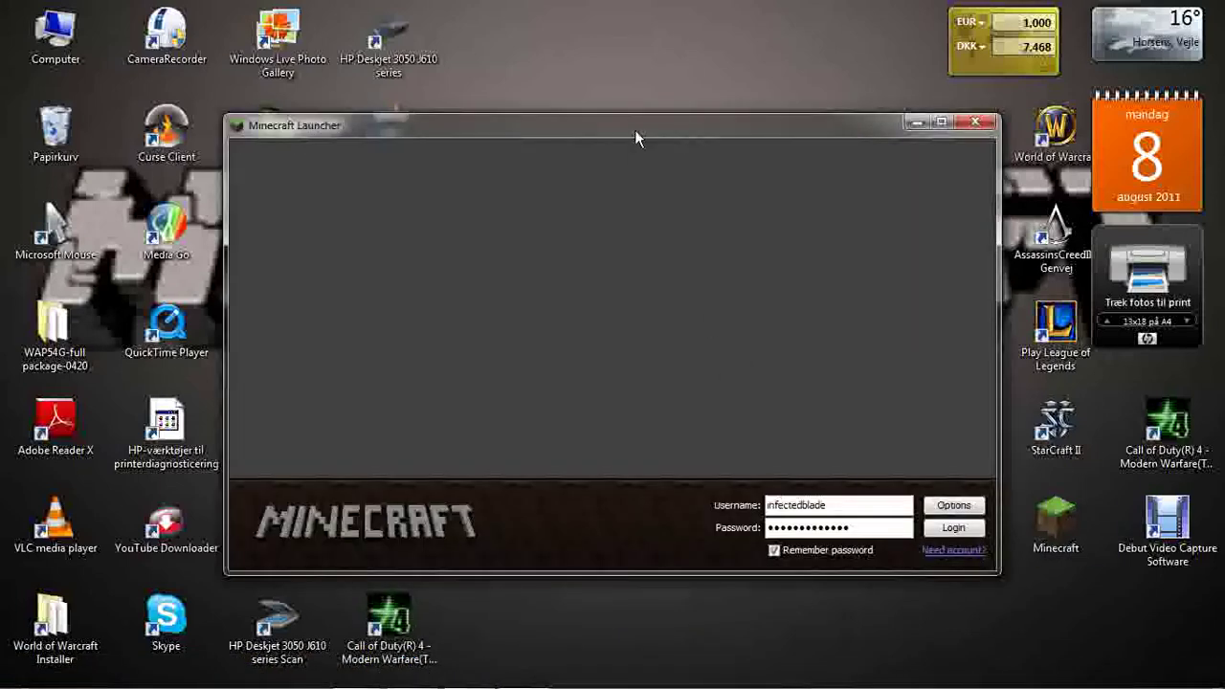
{"action": "left_click_drag", "start_coordinate": [635, 130], "coordinate": [623, 112]}
{"action": "left_click", "coordinate": [942, 512]}
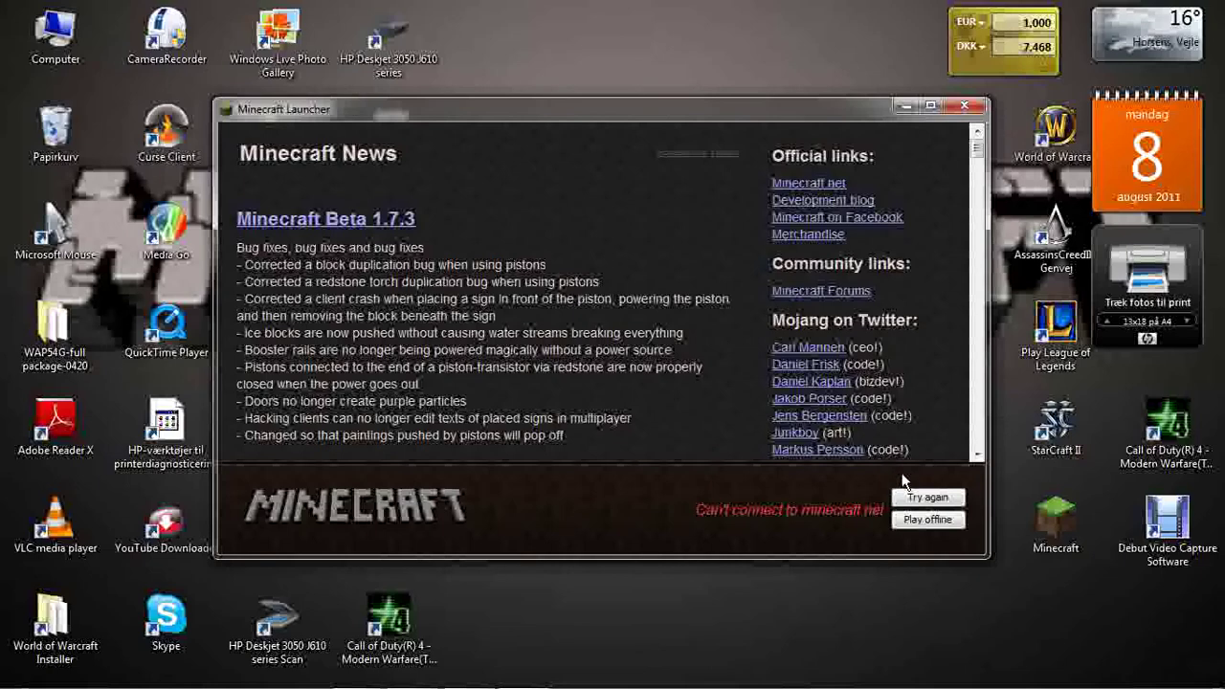
{"action": "left_click", "coordinate": [919, 499]}
{"action": "left_click", "coordinate": [945, 514]}
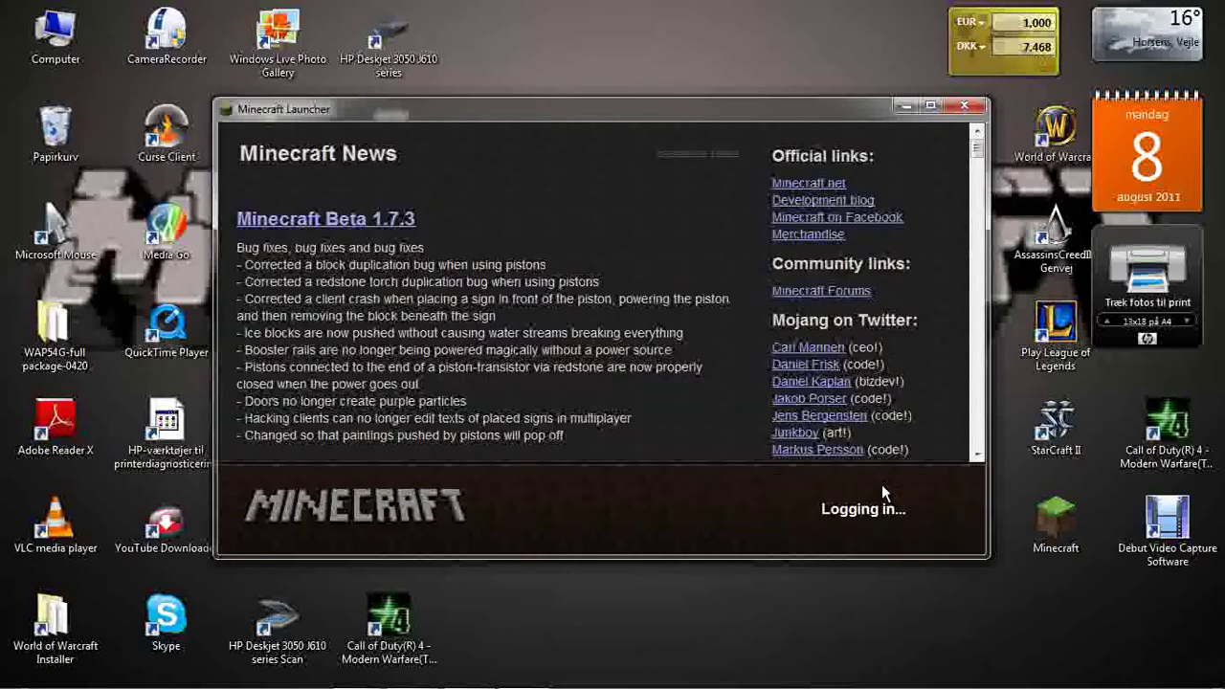
{"action": "left_click_drag", "start_coordinate": [584, 110], "coordinate": [606, 91]}
{"action": "mouse_move", "coordinate": [412, 687]}
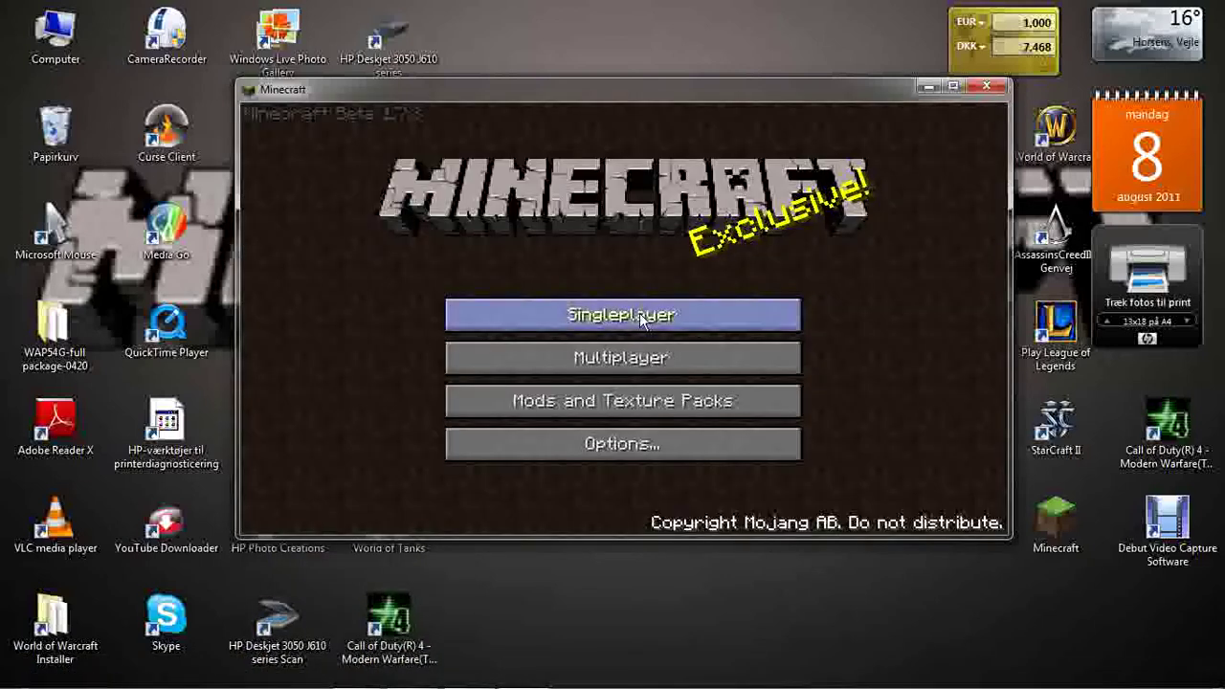
Enlarge the game window and load the singleplayer world "free builds xD"
{"action": "left_click", "coordinate": [639, 314]}
{"action": "double_click", "coordinate": [579, 91]}
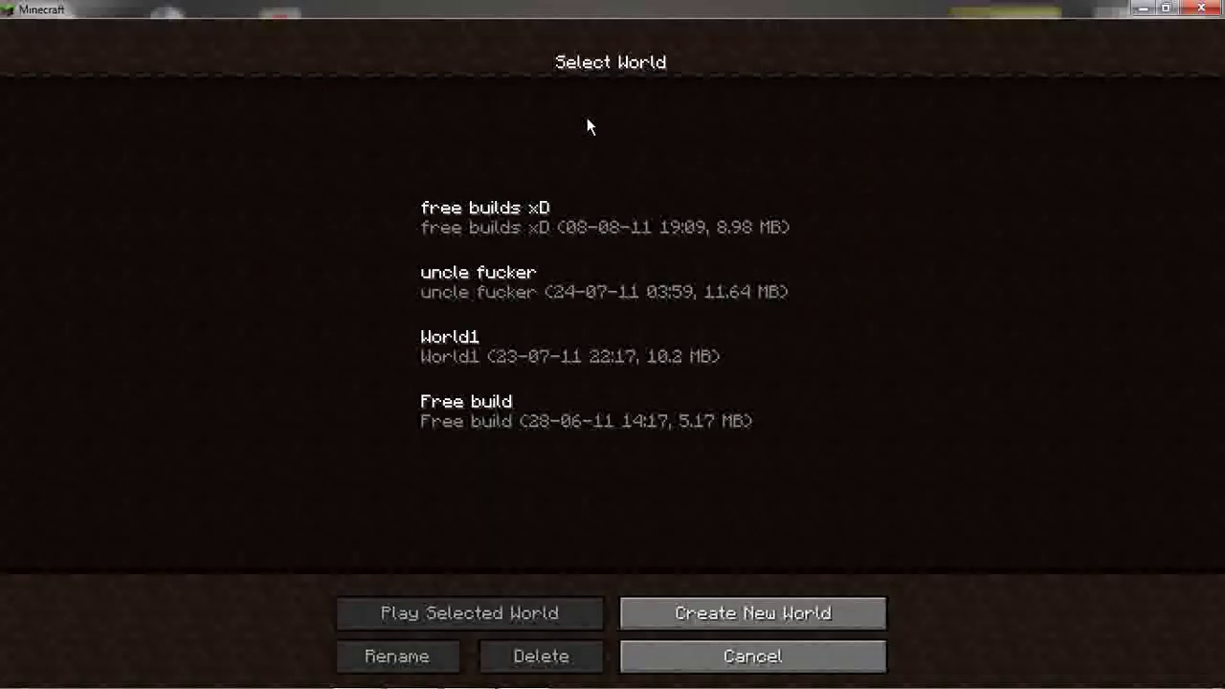
{"action": "double_click", "coordinate": [570, 227]}
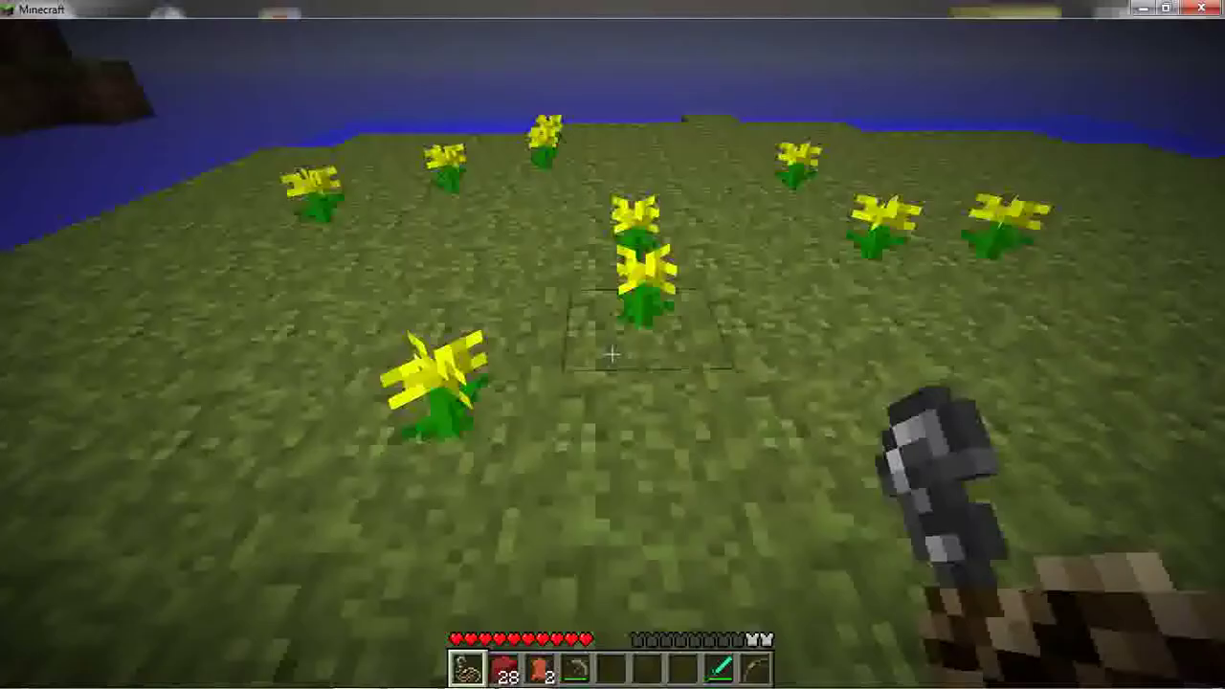
Check the items in the inventory, close it and walk along the grass beside the water
{"action": "key", "text": "2"}
{"action": "key", "text": "5"}
{"action": "key", "text": "e"}
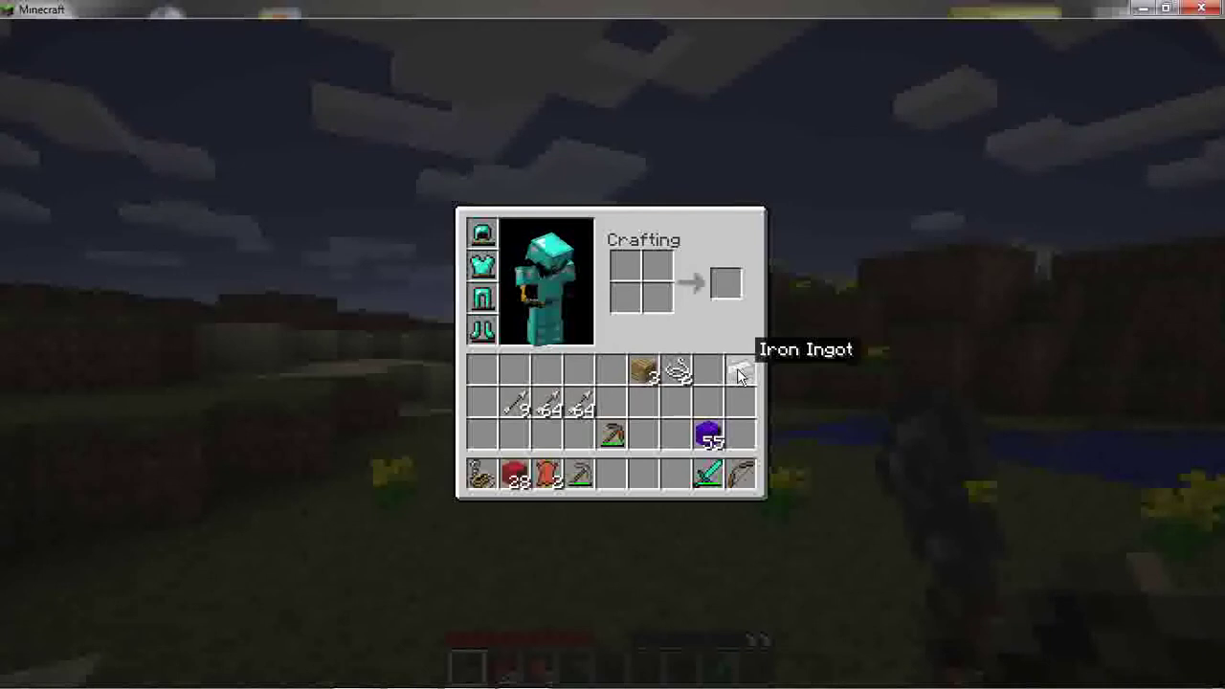
{"action": "left_click", "coordinate": [745, 373]}
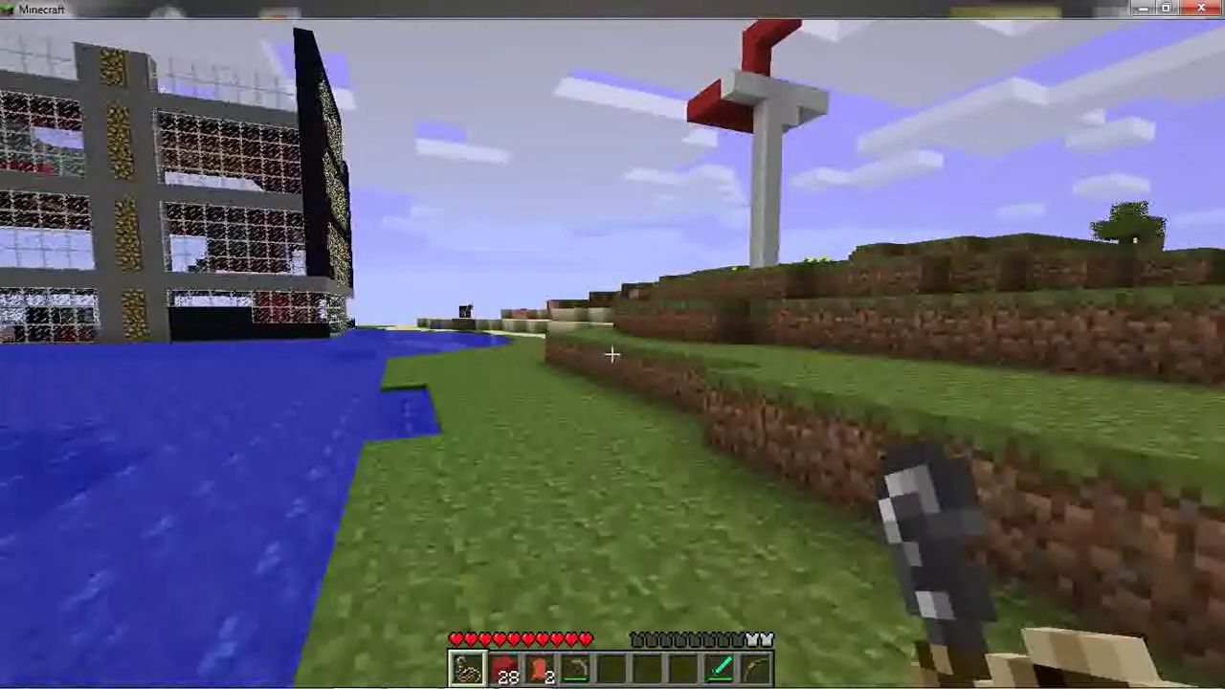
{"action": "key", "text": "w"}
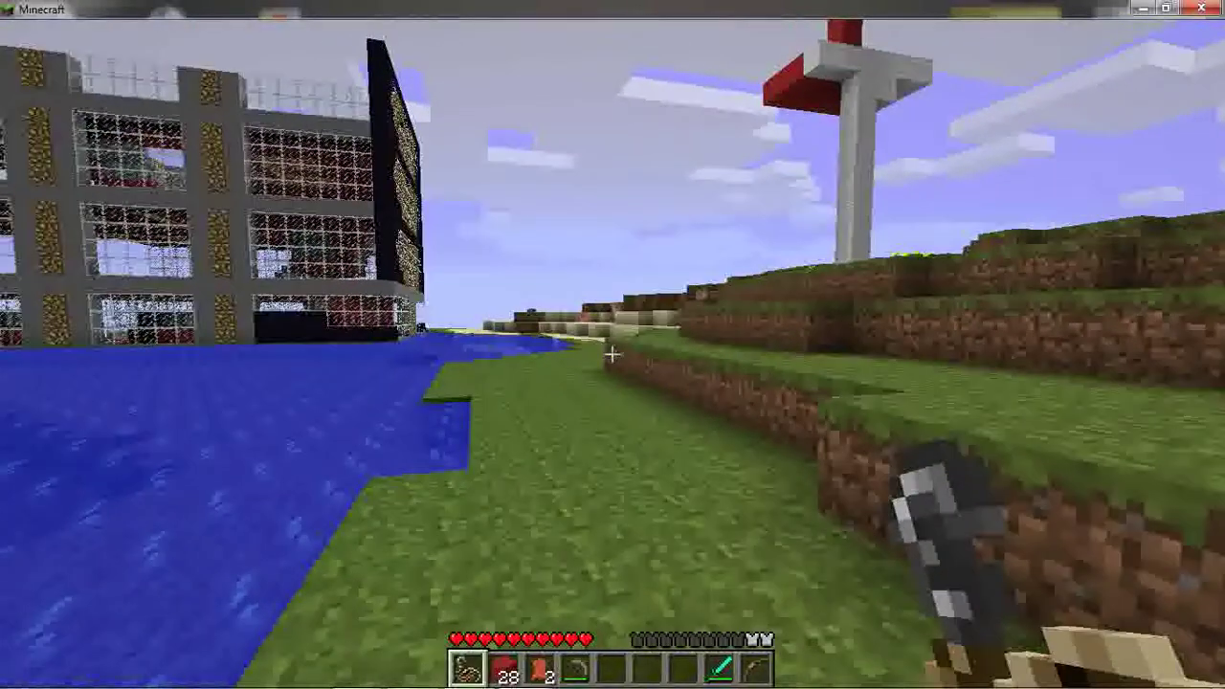
{"action": "key", "text": "space"}
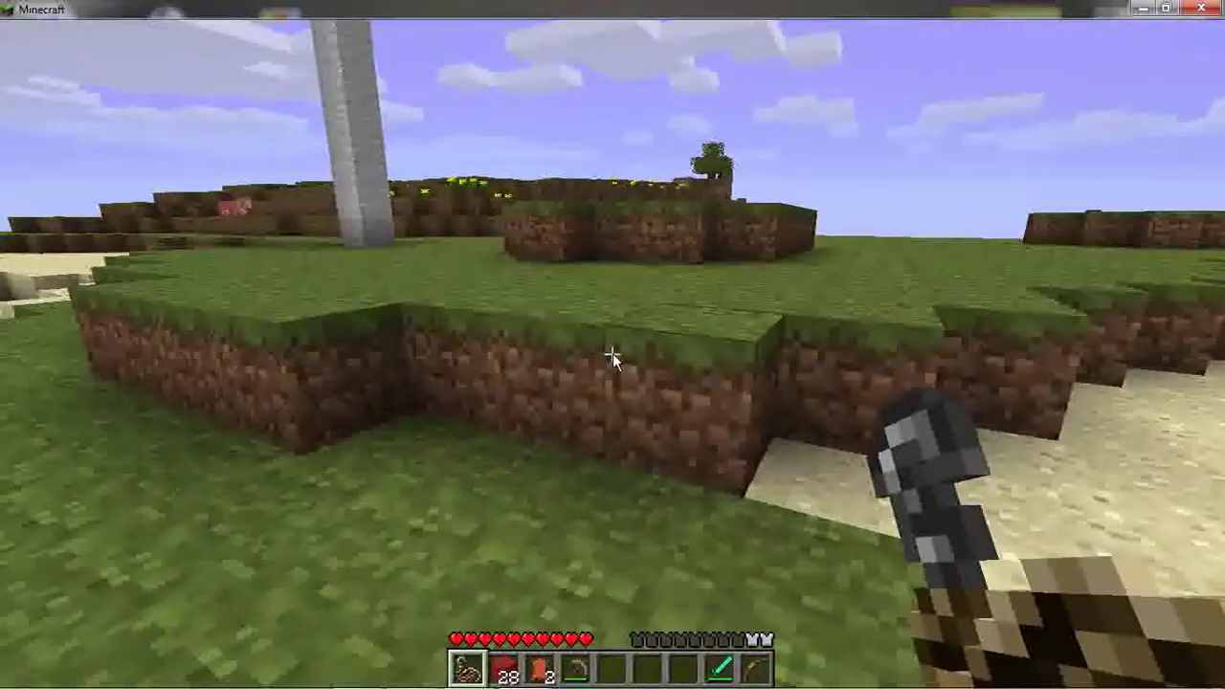
Place an iron ingot above a piece of string in the inventory's crafting grid, then close the inventory
{"action": "key", "text": "e"}
{"action": "left_click", "coordinate": [745, 374]}
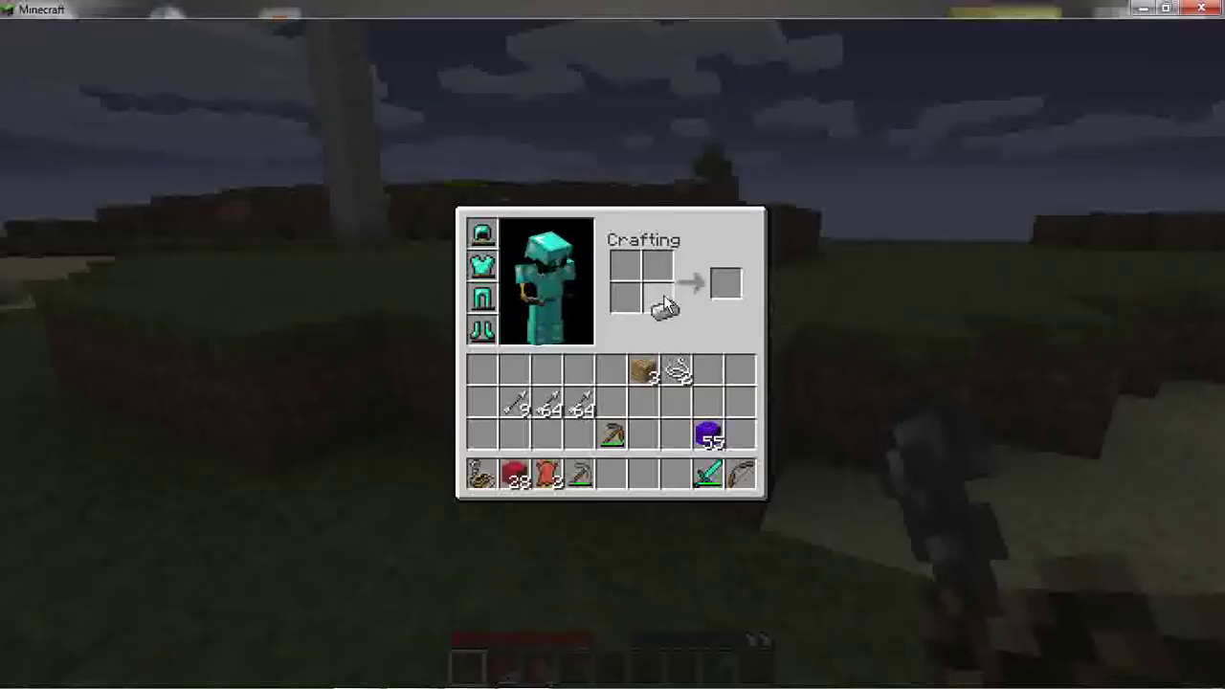
{"action": "left_click", "coordinate": [658, 267]}
{"action": "left_click", "coordinate": [677, 369]}
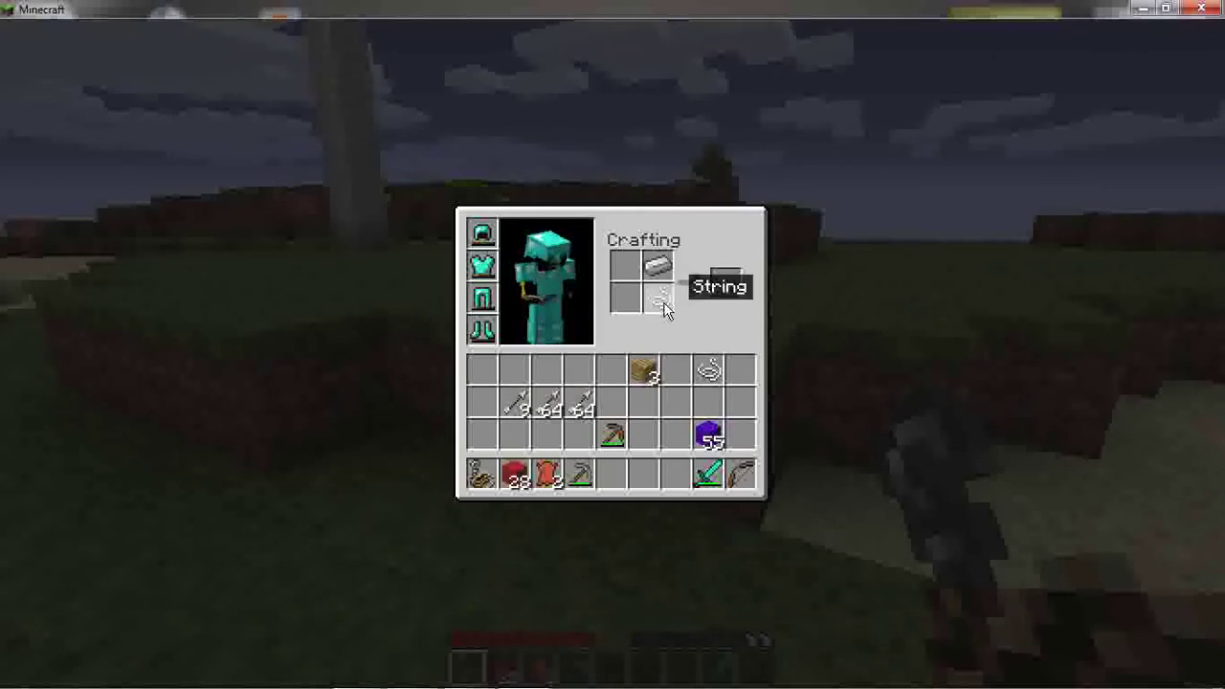
{"action": "left_click", "coordinate": [667, 281], "text": "shift"}
{"action": "key", "text": "e"}
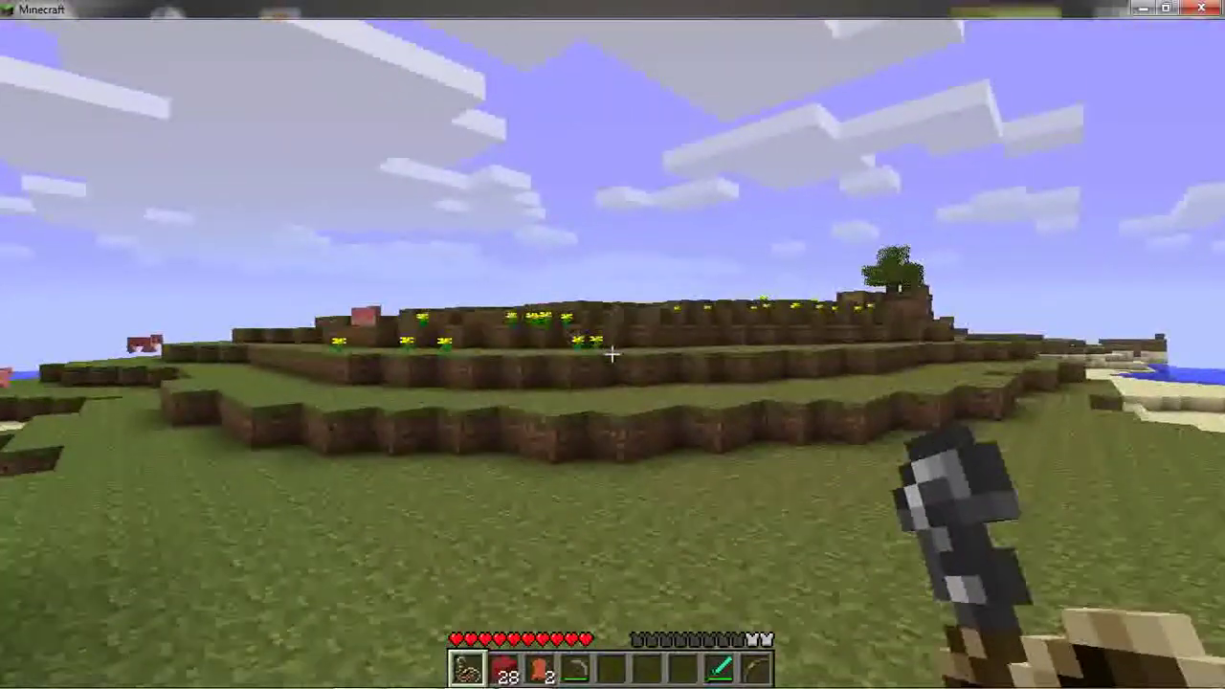
Walk up the grass terraces past the yellow flowers to the lone tree by the shore
{"action": "key", "text": "w"}
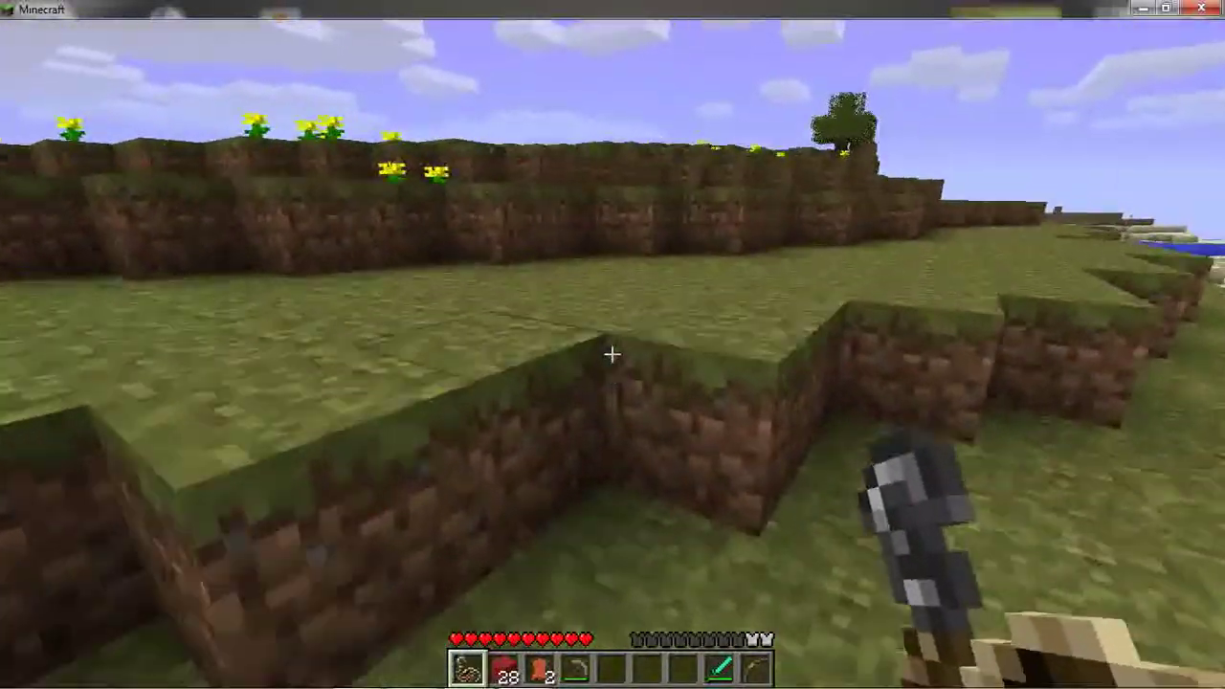
{"action": "key", "text": "w"}
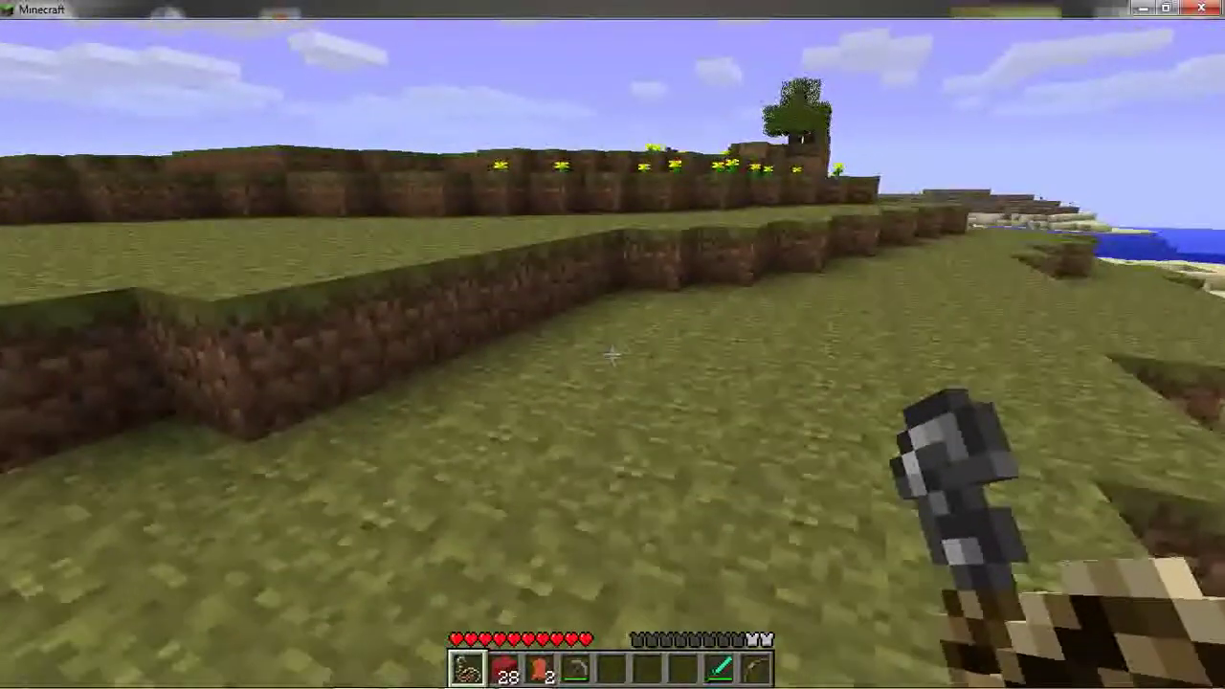
{"action": "key", "text": "w"}
{"action": "key", "text": "space"}
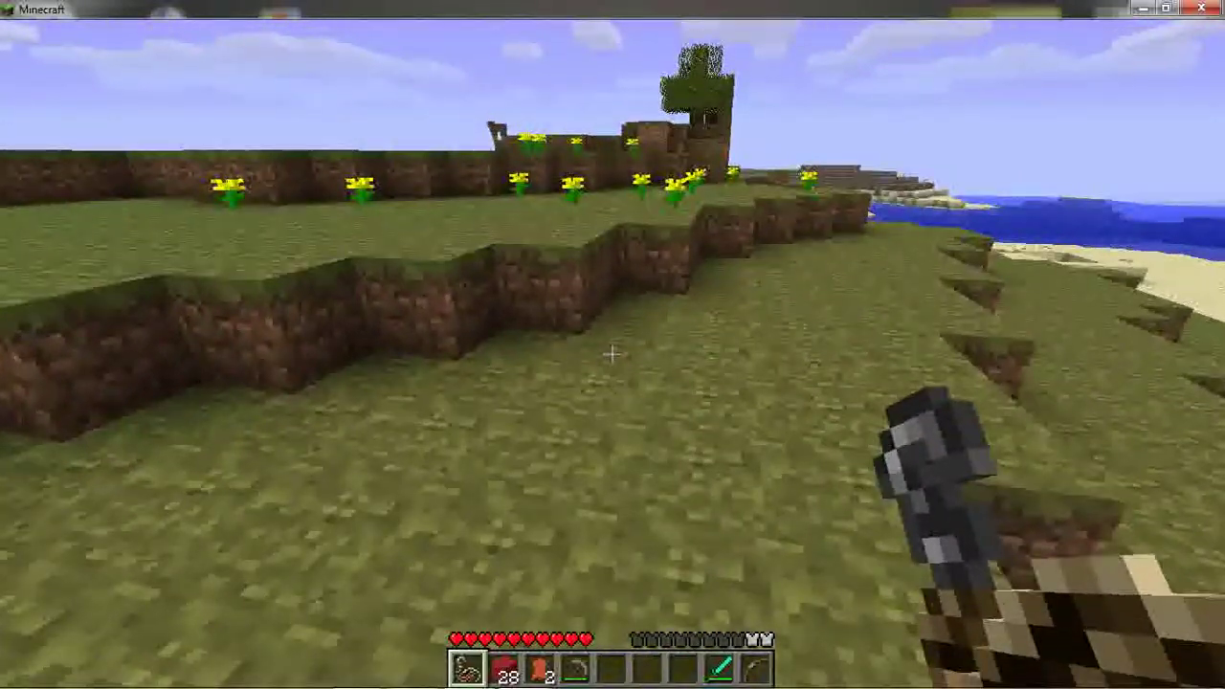
{"action": "key", "text": "space"}
{"action": "key", "text": "w"}
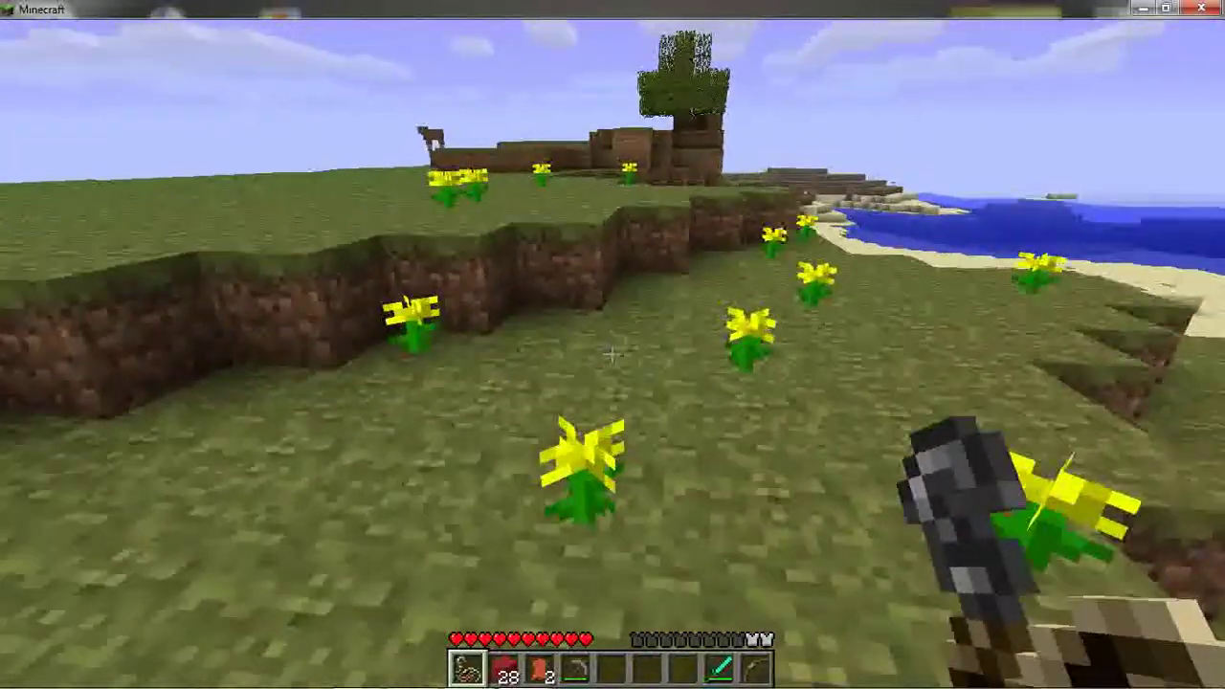
{"action": "key", "text": "space"}
{"action": "key", "text": "w"}
{"action": "key", "text": "space"}
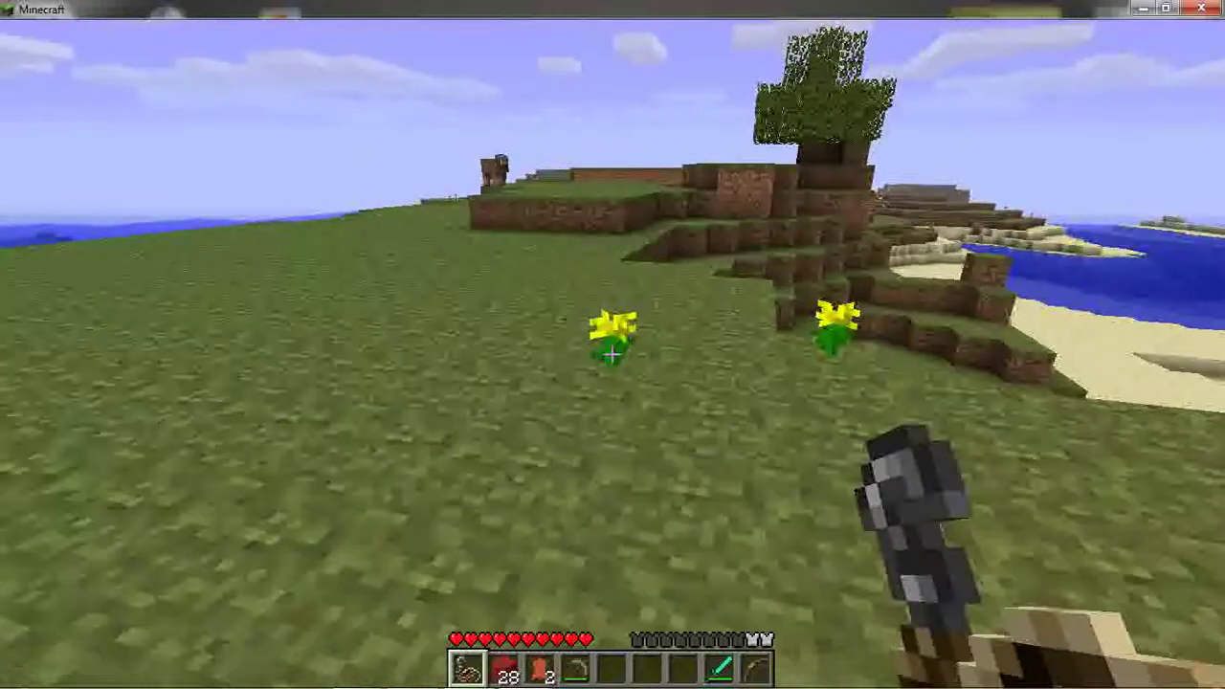
{"action": "key", "text": "w"}
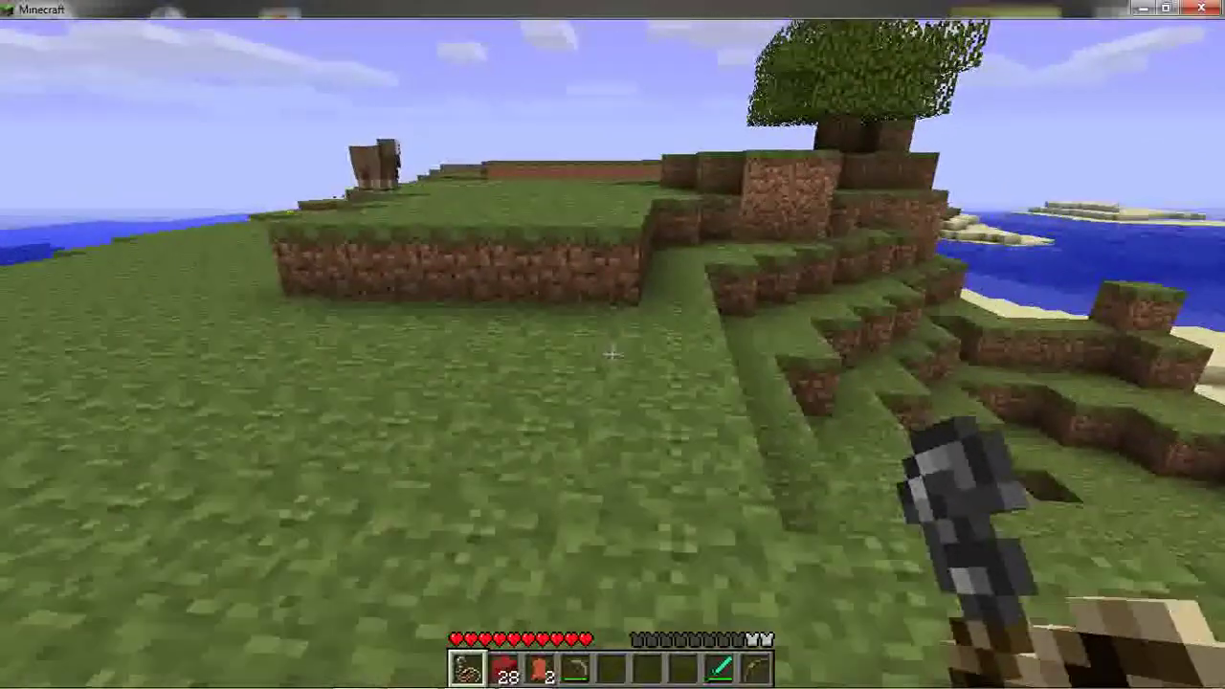
{"action": "key", "text": "w"}
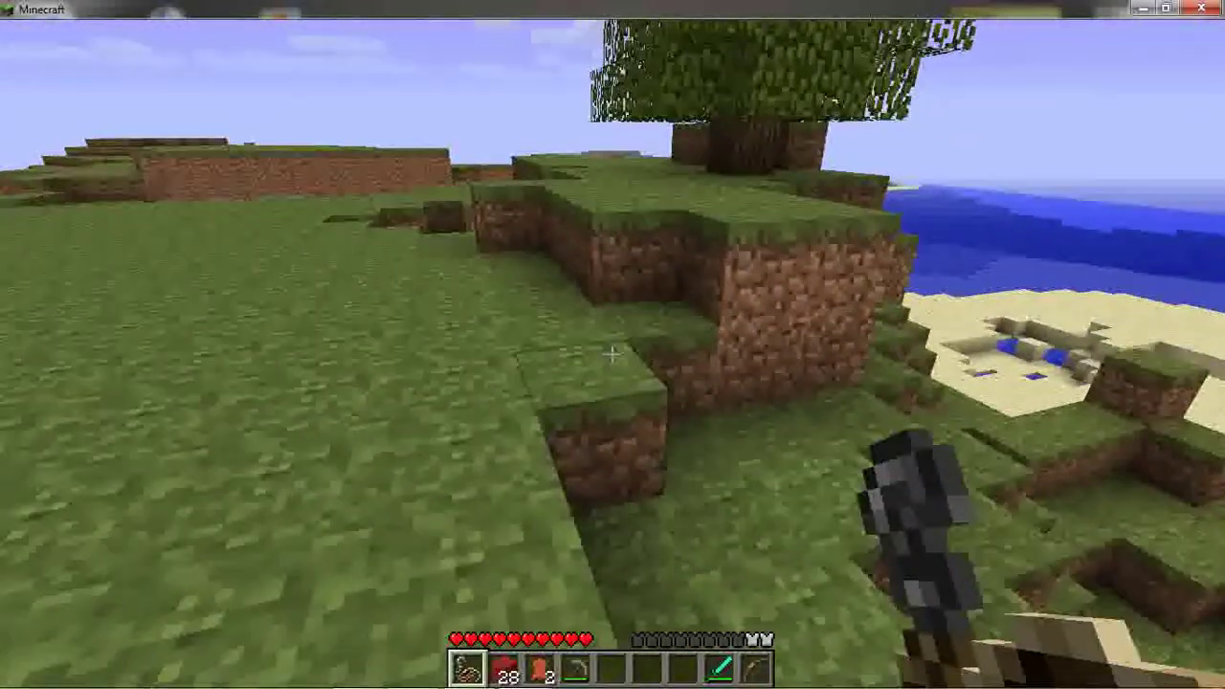
{"action": "key", "text": "w"}
{"action": "key", "text": "space"}
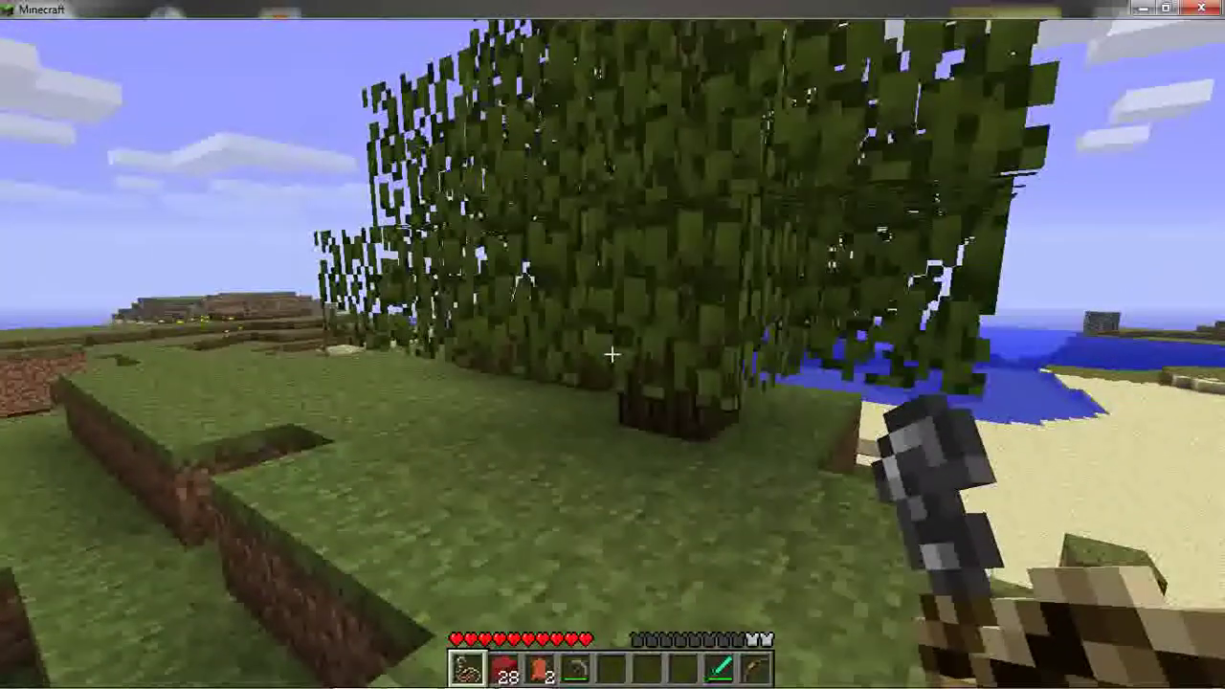
Chop a log out of the tree's trunk and collect the wood
{"action": "left_click", "coordinate": [612, 354]}
{"action": "left_click", "coordinate": [612, 354]}
{"action": "key", "text": "w"}
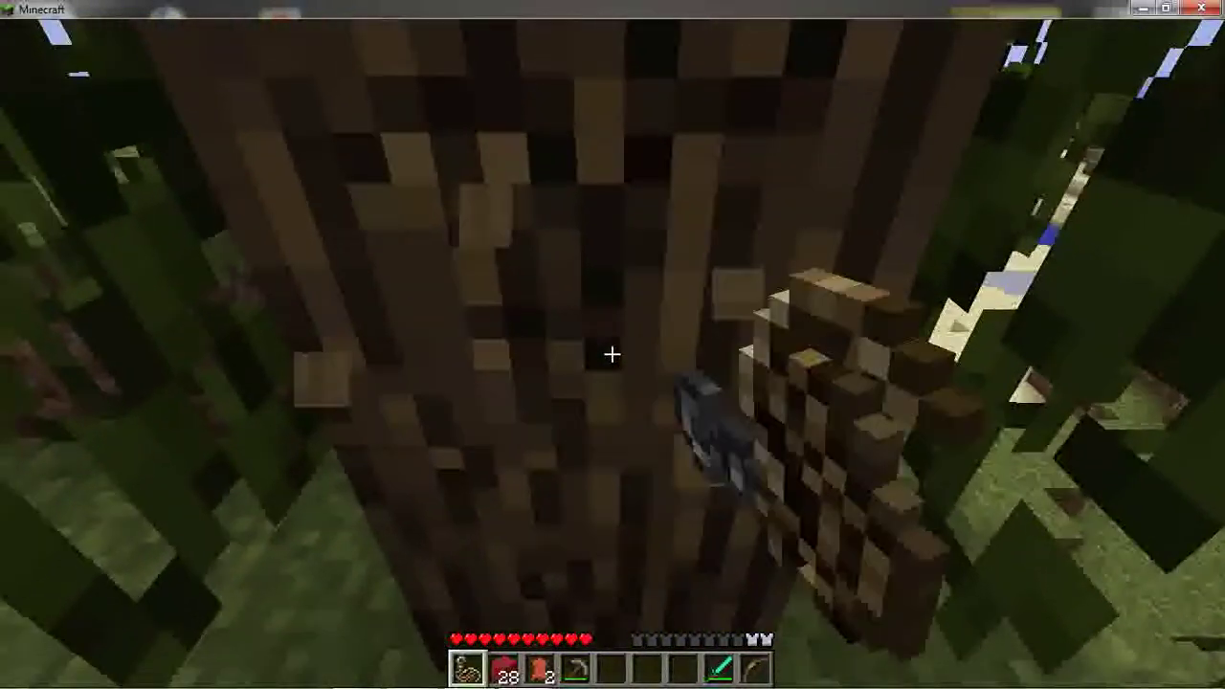
{"action": "left_click", "coordinate": [612, 354]}
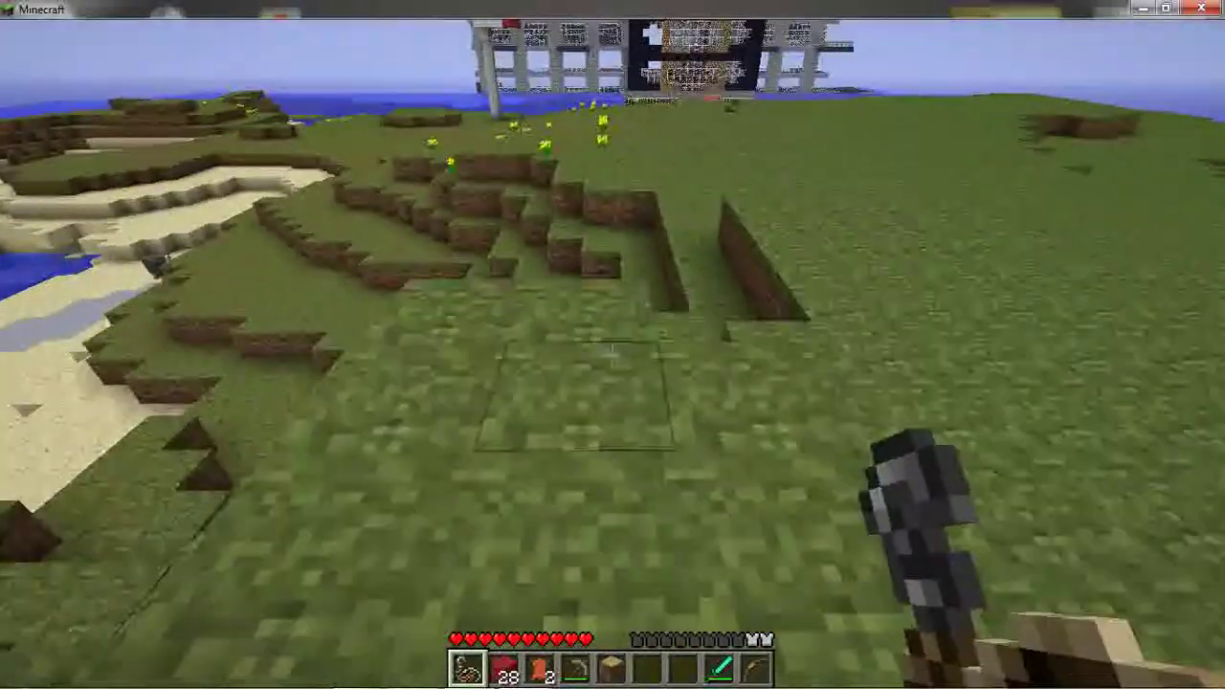
Craft the collected log into wooden planks in the inventory's crafting grid
{"action": "key", "text": "e"}
{"action": "left_click", "coordinate": [611, 473]}
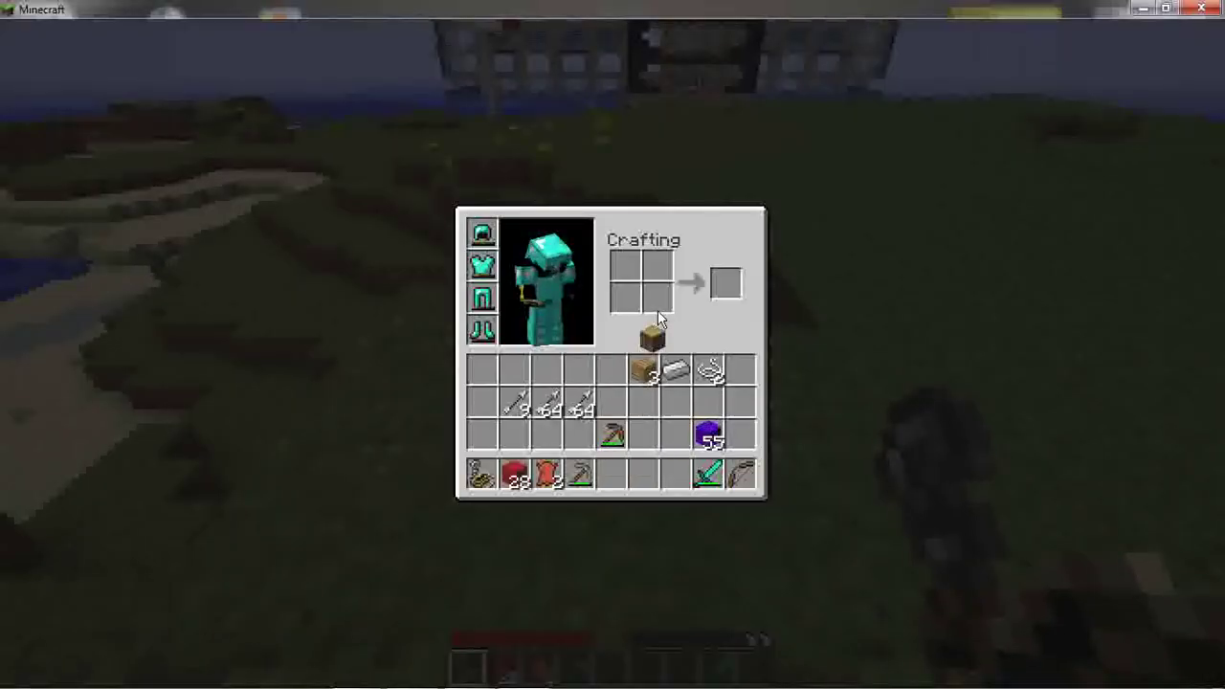
{"action": "left_click", "coordinate": [625, 298]}
{"action": "left_click", "coordinate": [725, 282]}
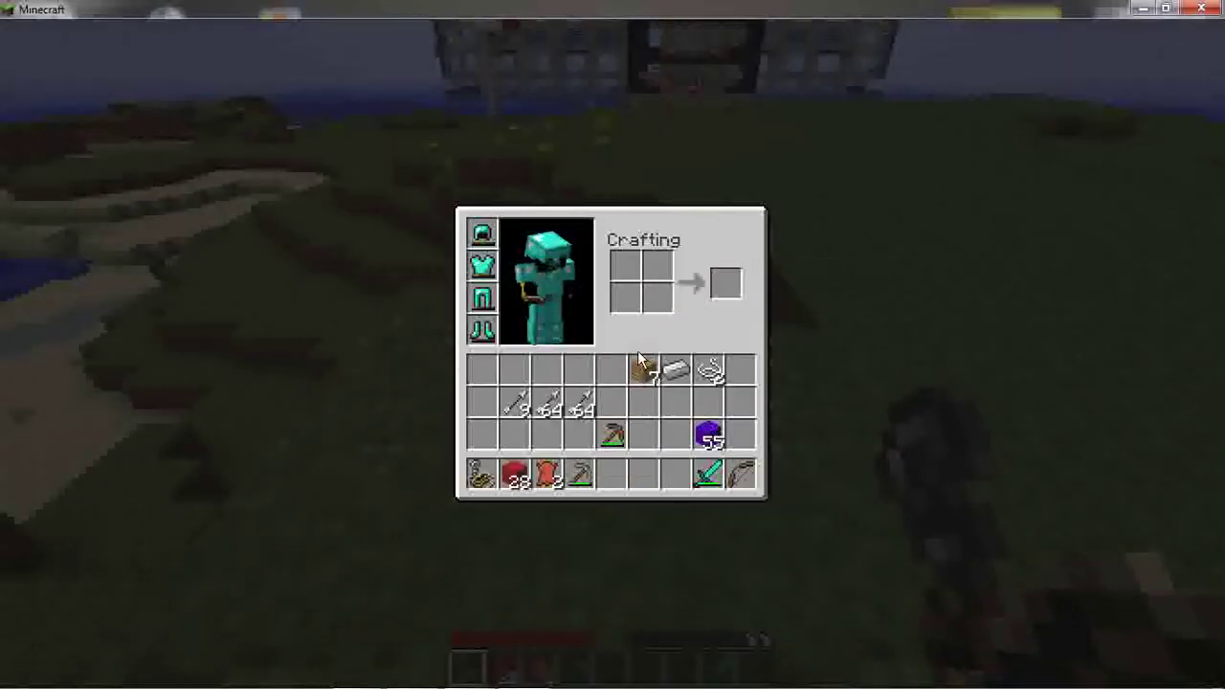
Craft a crafting table from four planks, store it in the hotbar and close the inventory
{"action": "left_click", "coordinate": [646, 367]}
{"action": "right_click", "coordinate": [658, 299]}
{"action": "right_click", "coordinate": [629, 300]}
{"action": "right_click", "coordinate": [628, 268]}
{"action": "right_click", "coordinate": [662, 272]}
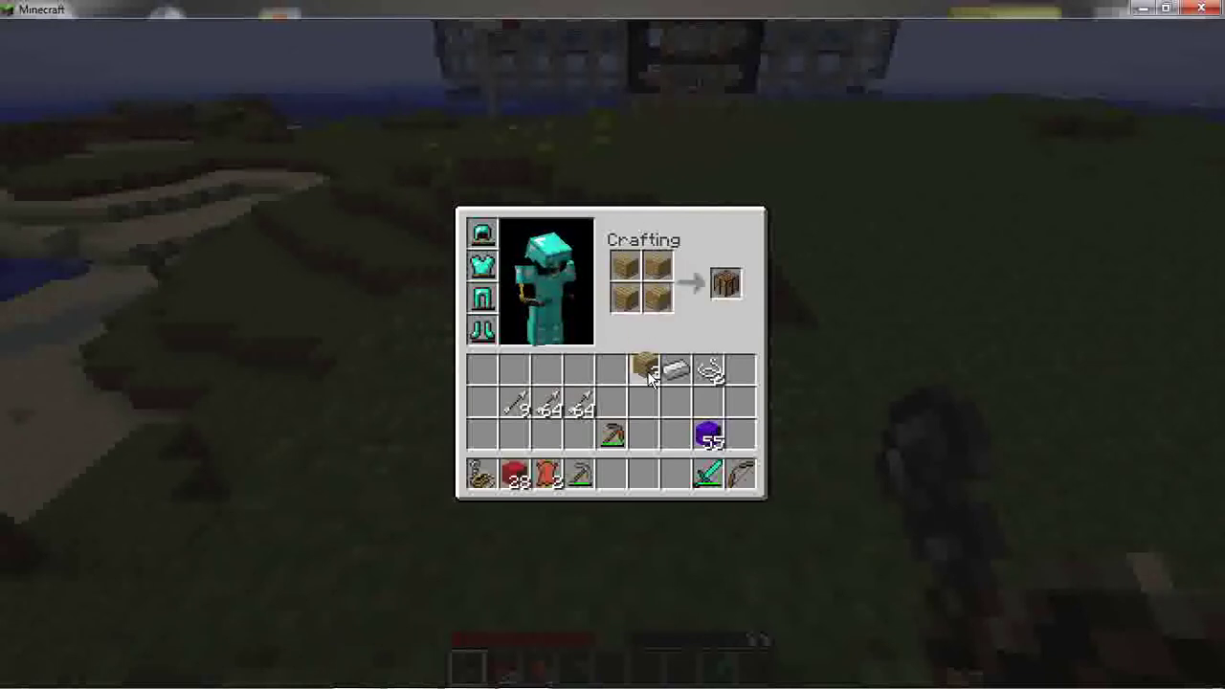
{"action": "left_click", "coordinate": [643, 369]}
{"action": "left_click", "coordinate": [722, 285]}
{"action": "left_click", "coordinate": [670, 470]}
{"action": "key", "text": "e"}
Place the crafting table on the grass and craft a rope from an iron ingot above two pieces of string
{"action": "scroll", "coordinate": [612, 354], "scroll_direction": "down", "scroll_amount": 6}
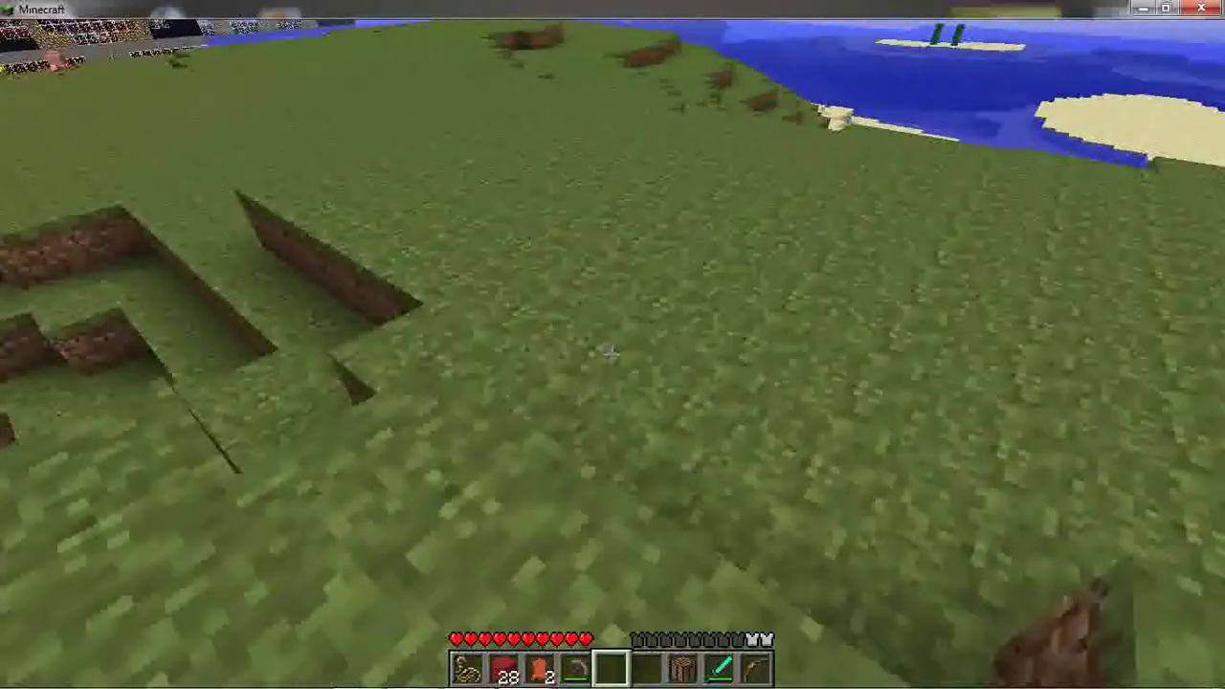
{"action": "right_click", "coordinate": [612, 353]}
{"action": "right_click", "coordinate": [613, 353]}
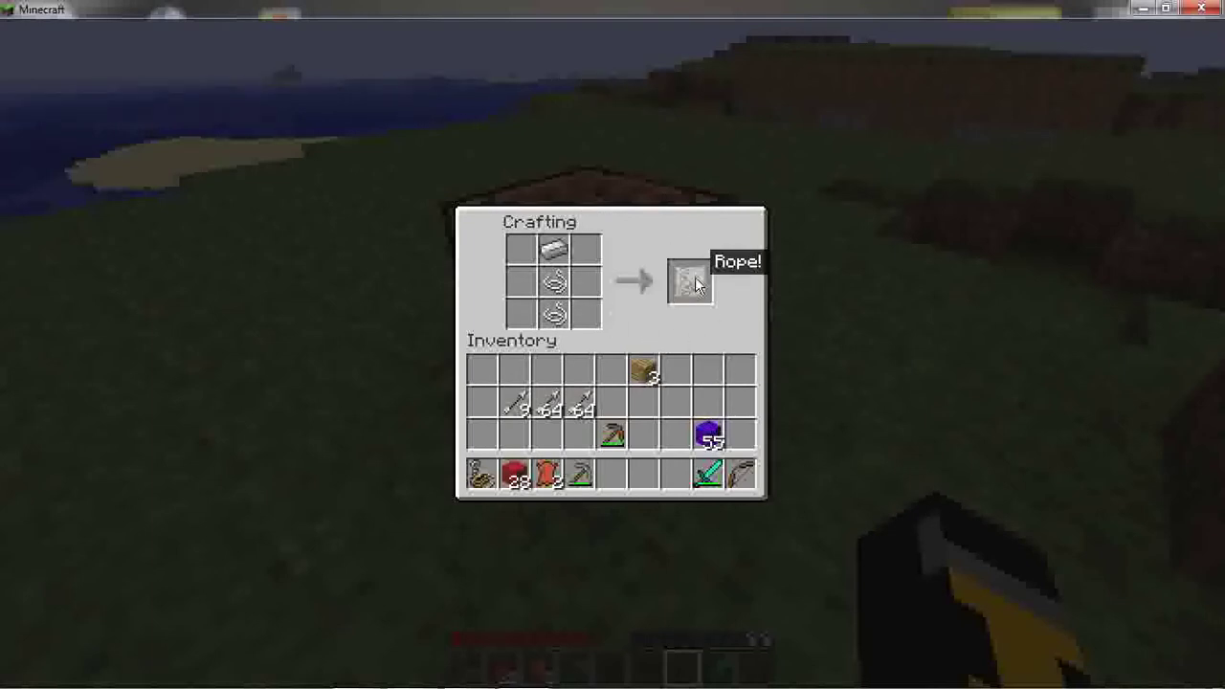
{"action": "left_click", "coordinate": [690, 280]}
{"action": "key", "text": "e"}
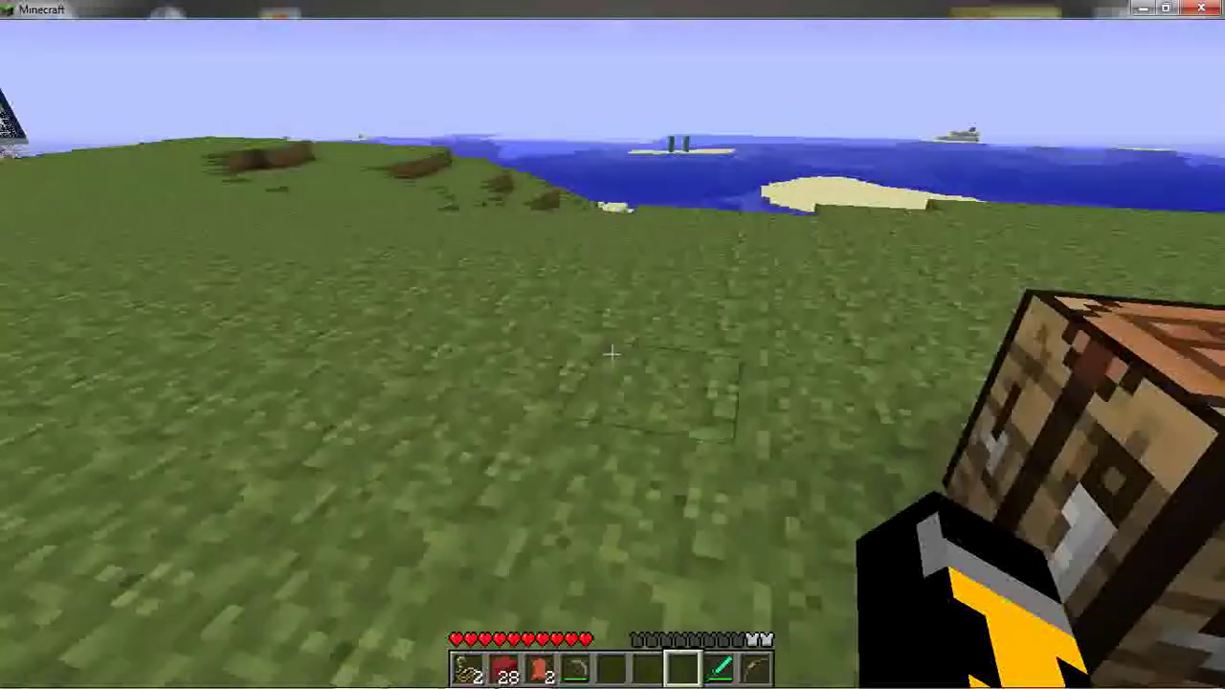
Build a red wool pillar six blocks high with one overhanging wool block at its top
{"action": "scroll", "coordinate": [612, 354], "scroll_direction": "up", "scroll_amount": 1}
{"action": "key", "text": "2"}
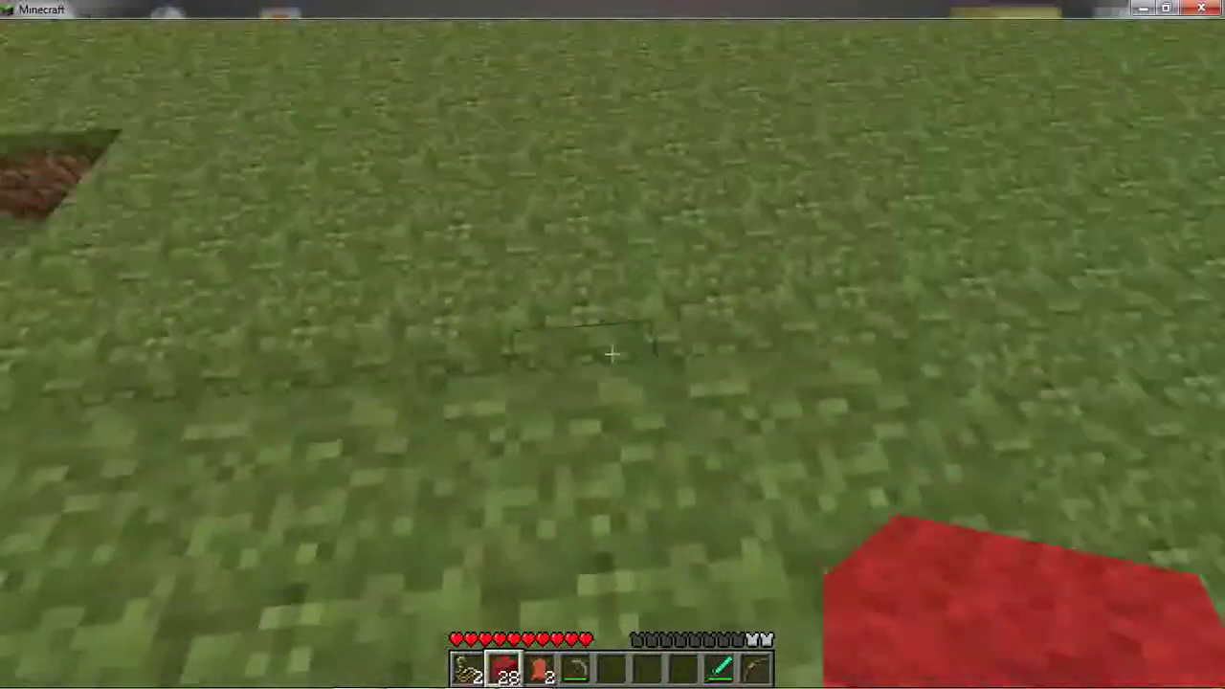
{"action": "right_click", "coordinate": [612, 353]}
{"action": "right_click", "coordinate": [613, 353]}
{"action": "right_click", "coordinate": [612, 353]}
{"action": "right_click", "coordinate": [613, 354]}
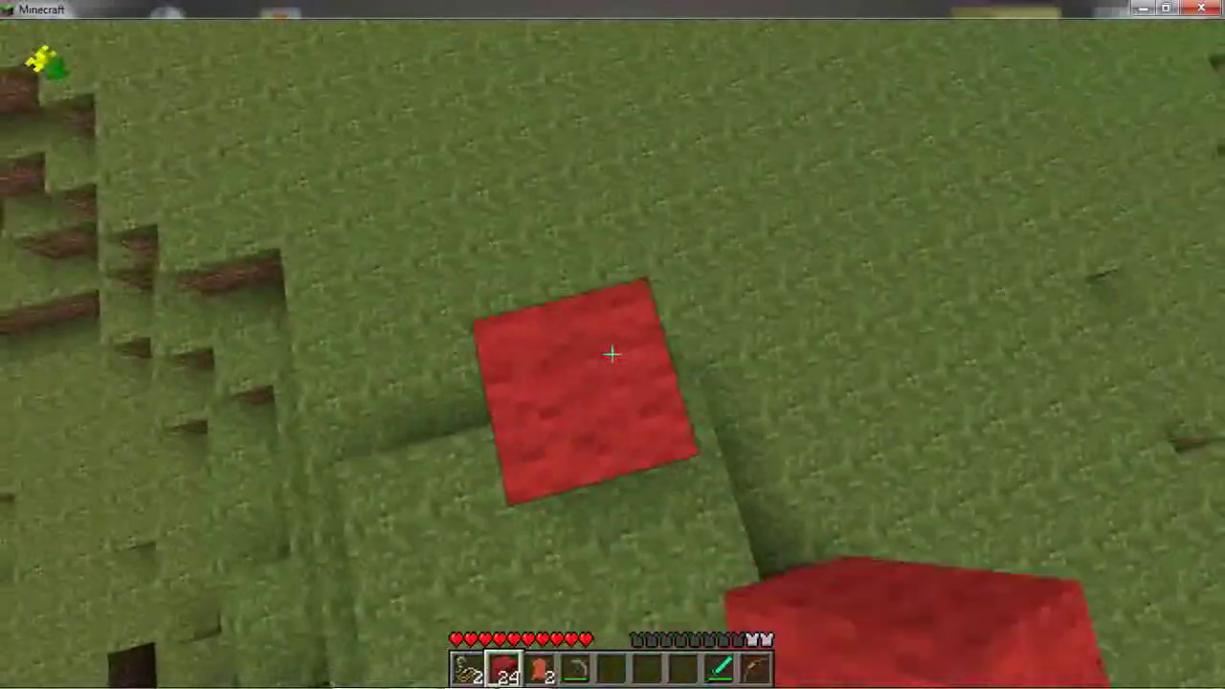
{"action": "right_click", "coordinate": [612, 354]}
{"action": "right_click", "coordinate": [612, 354]}
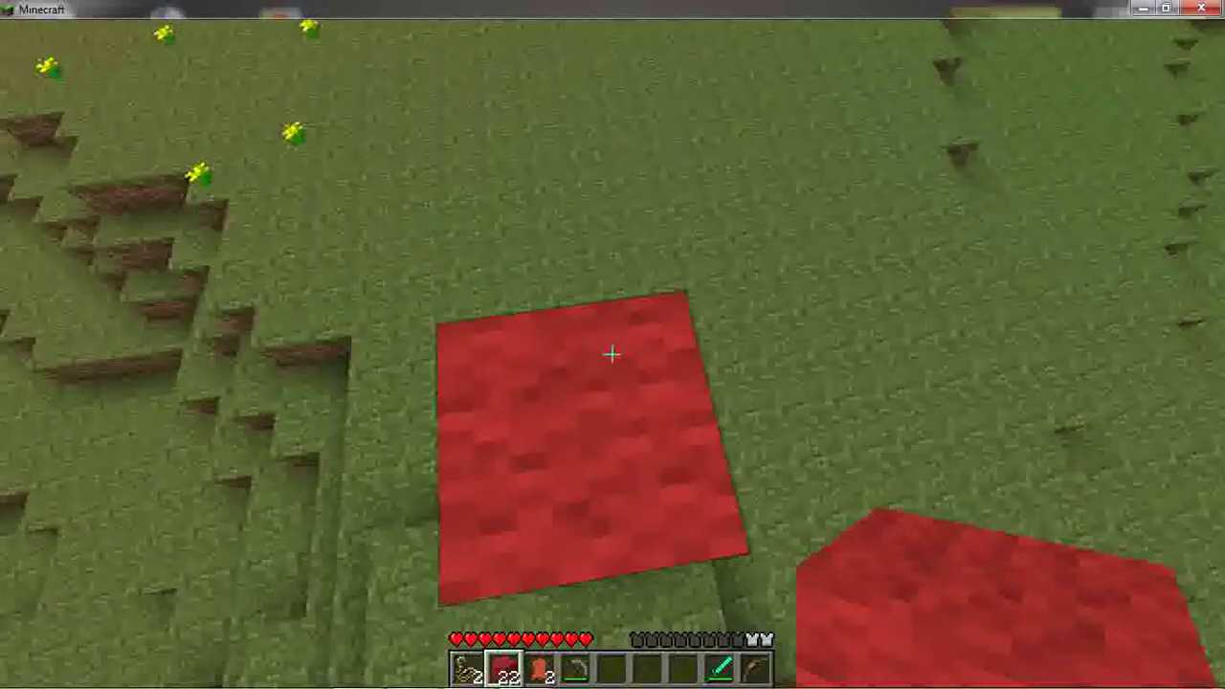
{"action": "right_click", "coordinate": [613, 354]}
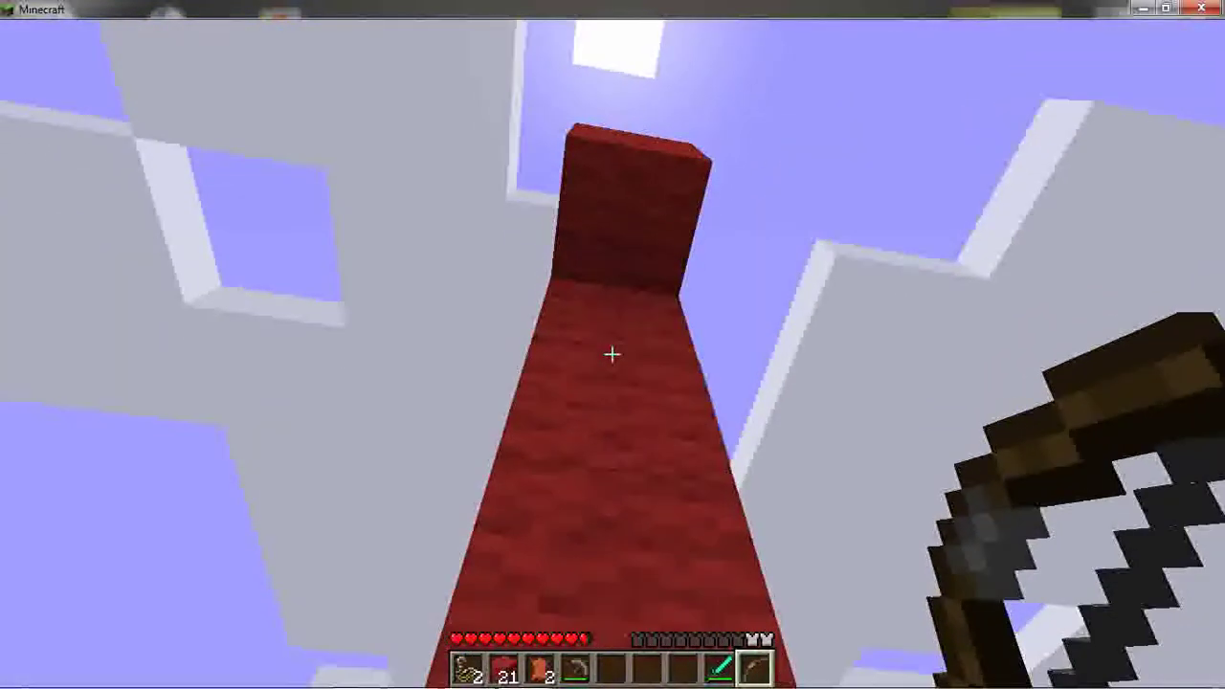
Hang a rope from the pillar's overhanging block, climb up it and come back down
{"action": "key", "text": "1"}
{"action": "right_click", "coordinate": [612, 354]}
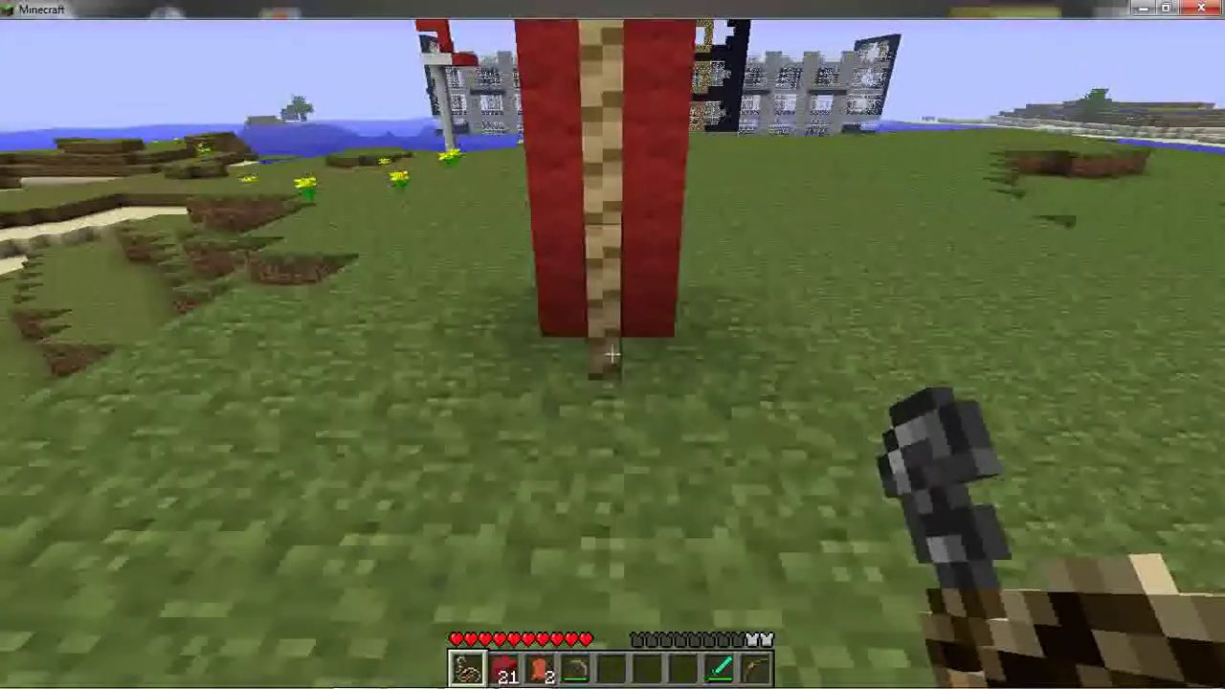
{"action": "left_click", "coordinate": [612, 355]}
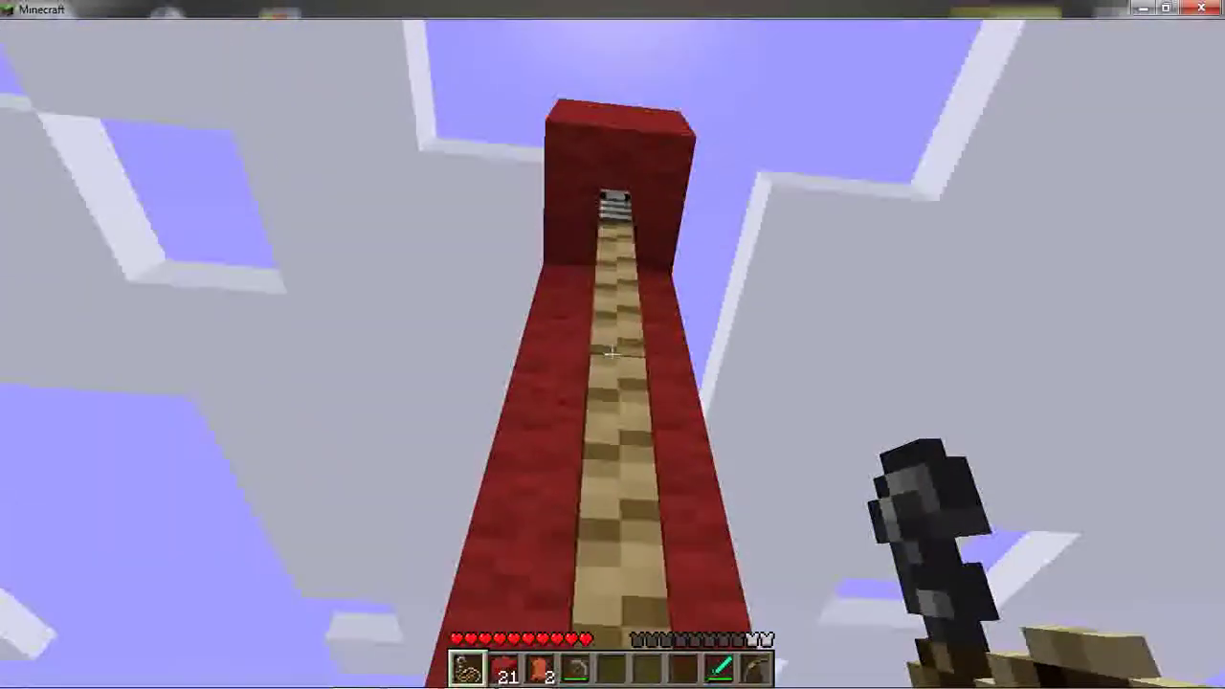
{"action": "key", "text": "w"}
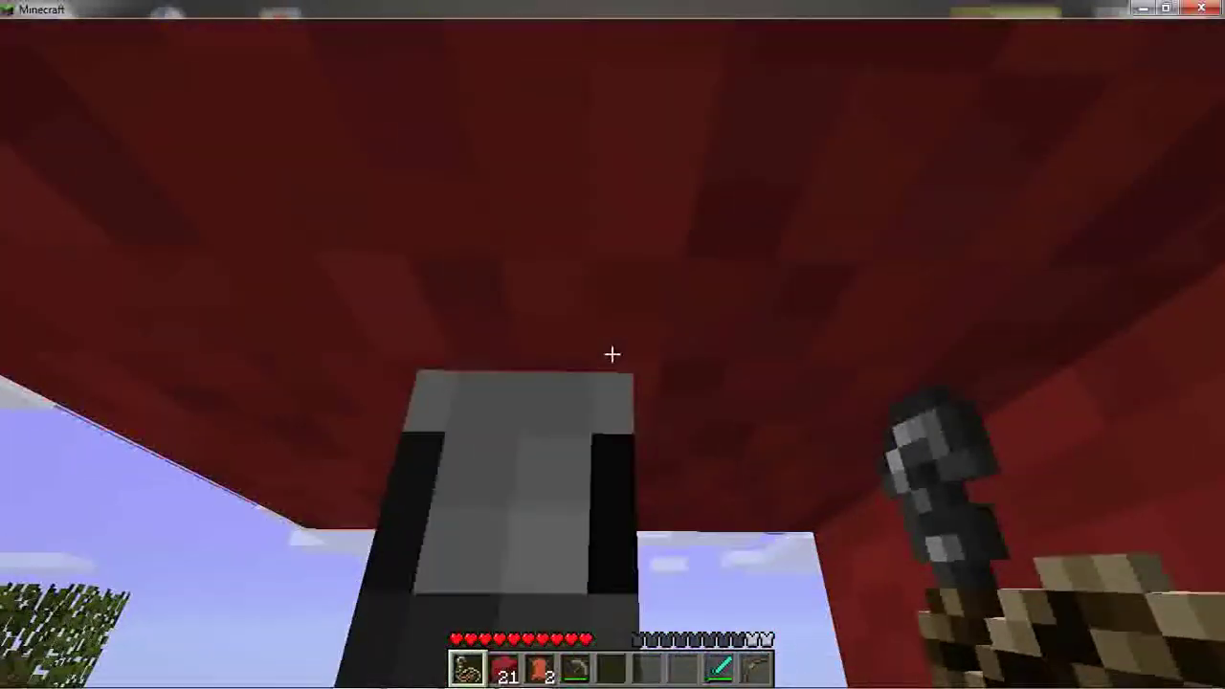
{"action": "key", "text": "s"}
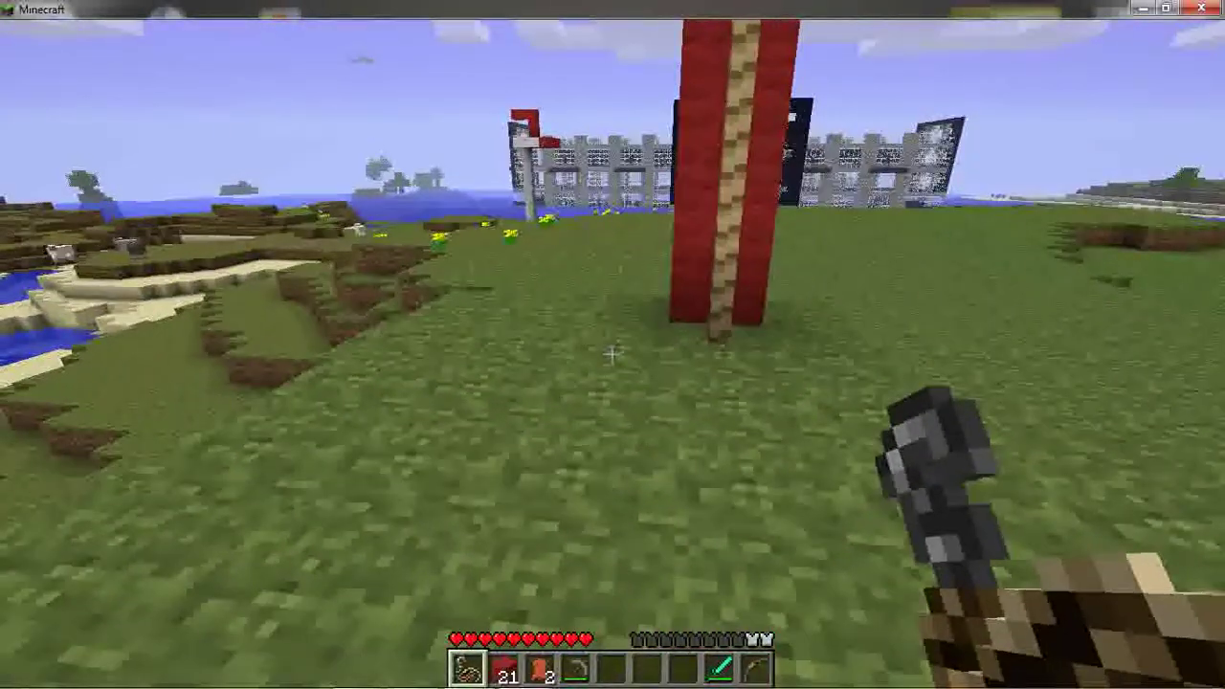
Walk around the red wool pillar and examine the hanging rope from several sides and distances
{"action": "key", "text": "w"}
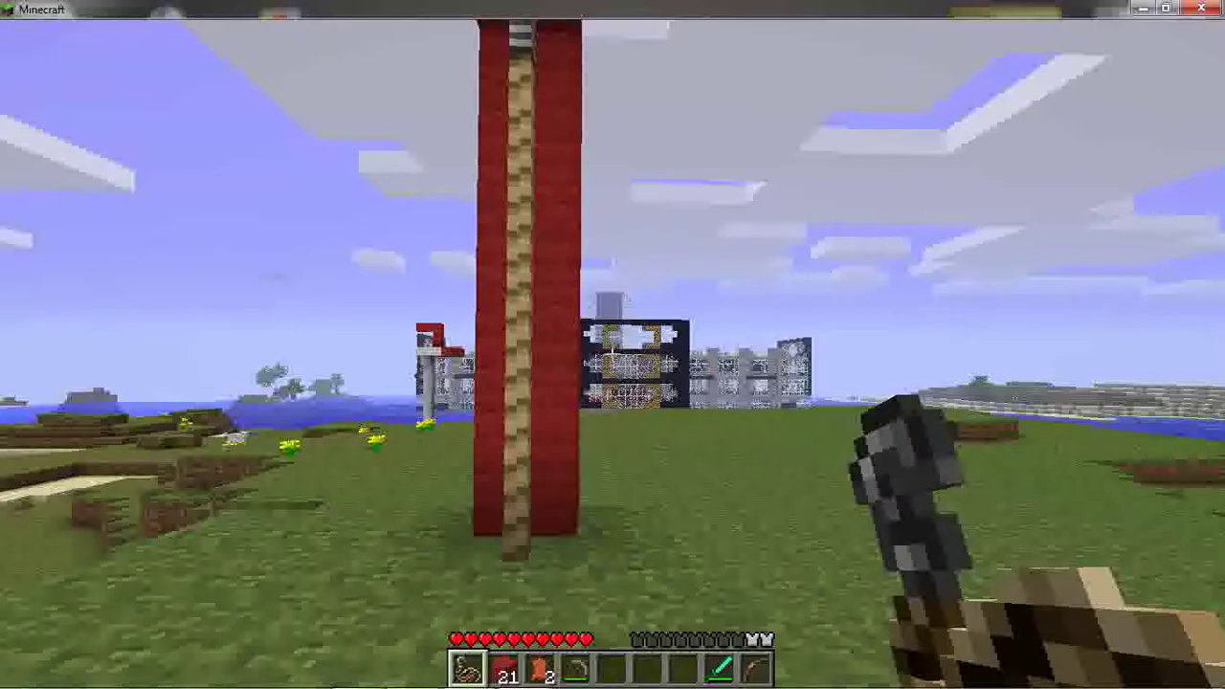
{"action": "key", "text": "w"}
{"action": "key", "text": "d"}
{"action": "key", "text": "a"}
{"action": "key", "text": "s"}
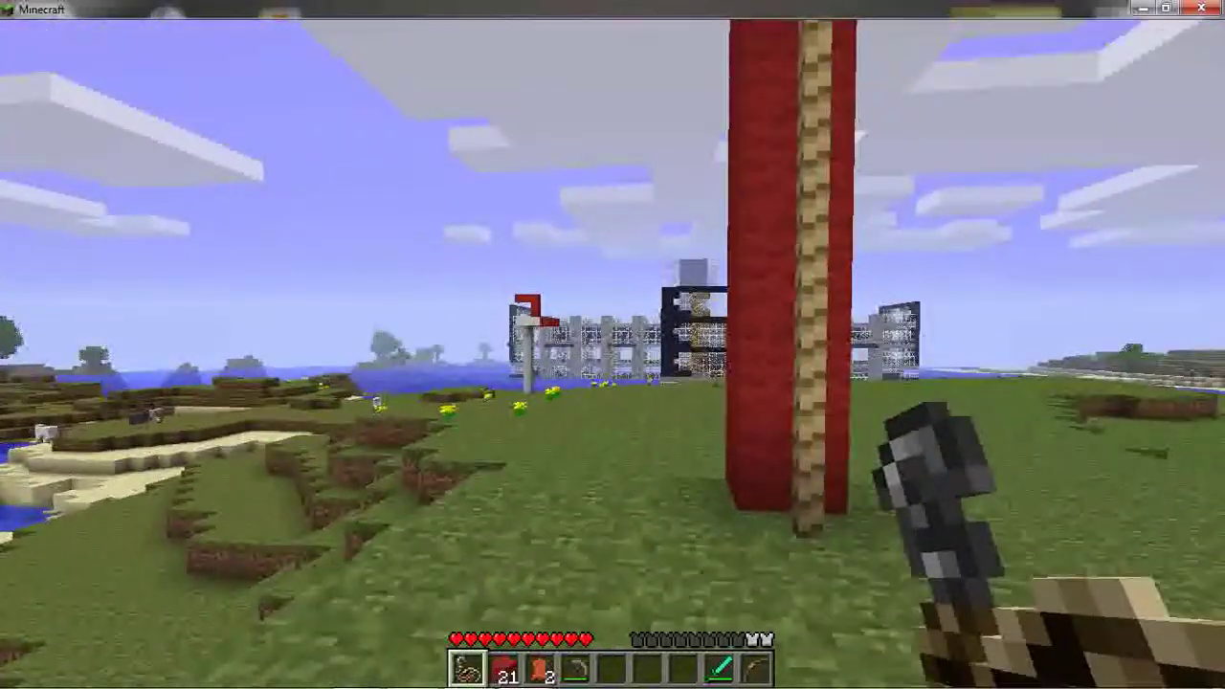
{"action": "key", "text": "s"}
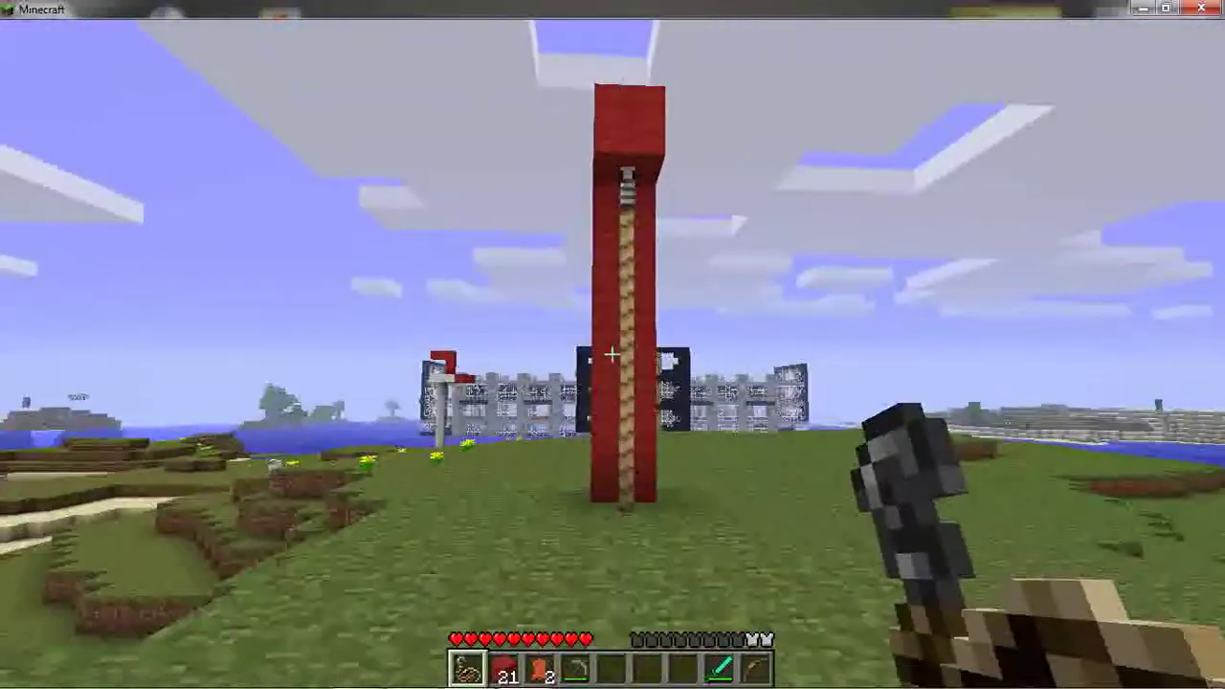
{"action": "key", "text": "w"}
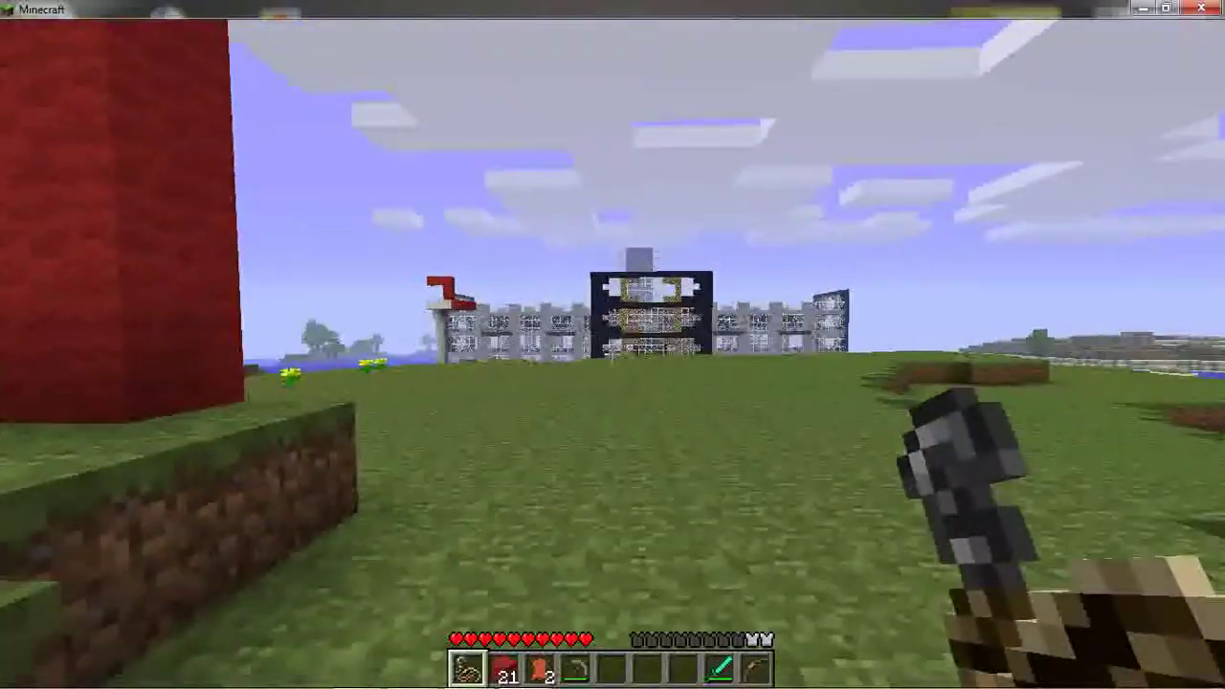
{"action": "key", "text": "w"}
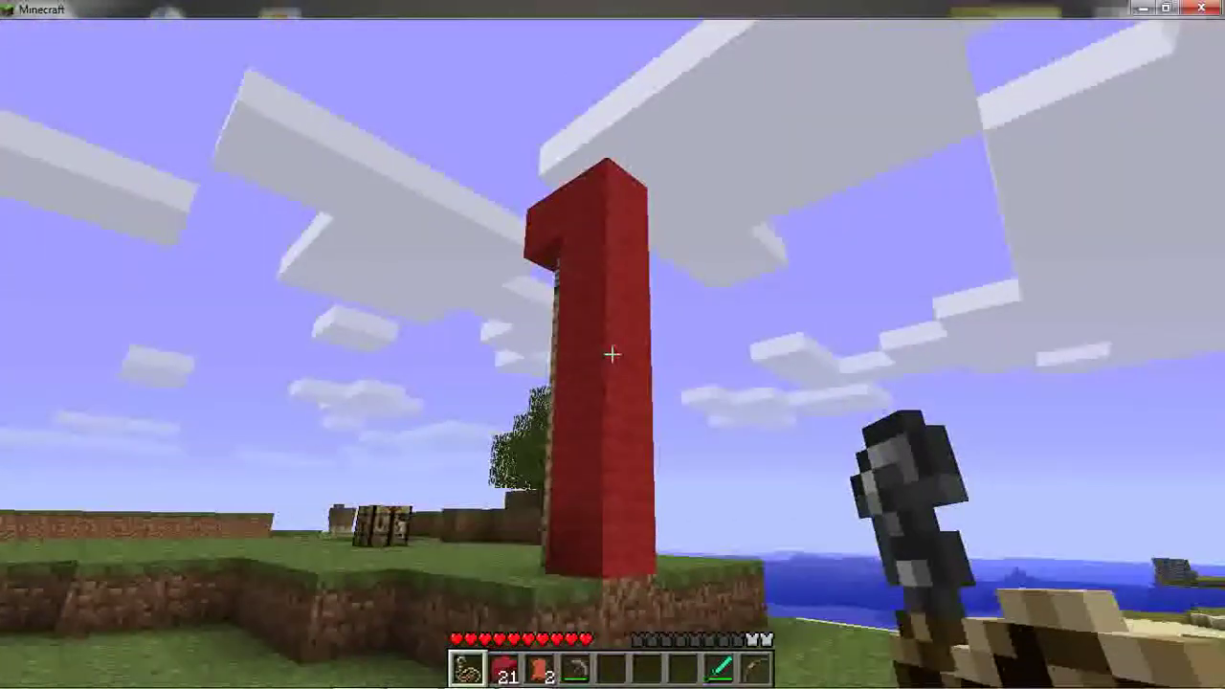
{"action": "key", "text": "w"}
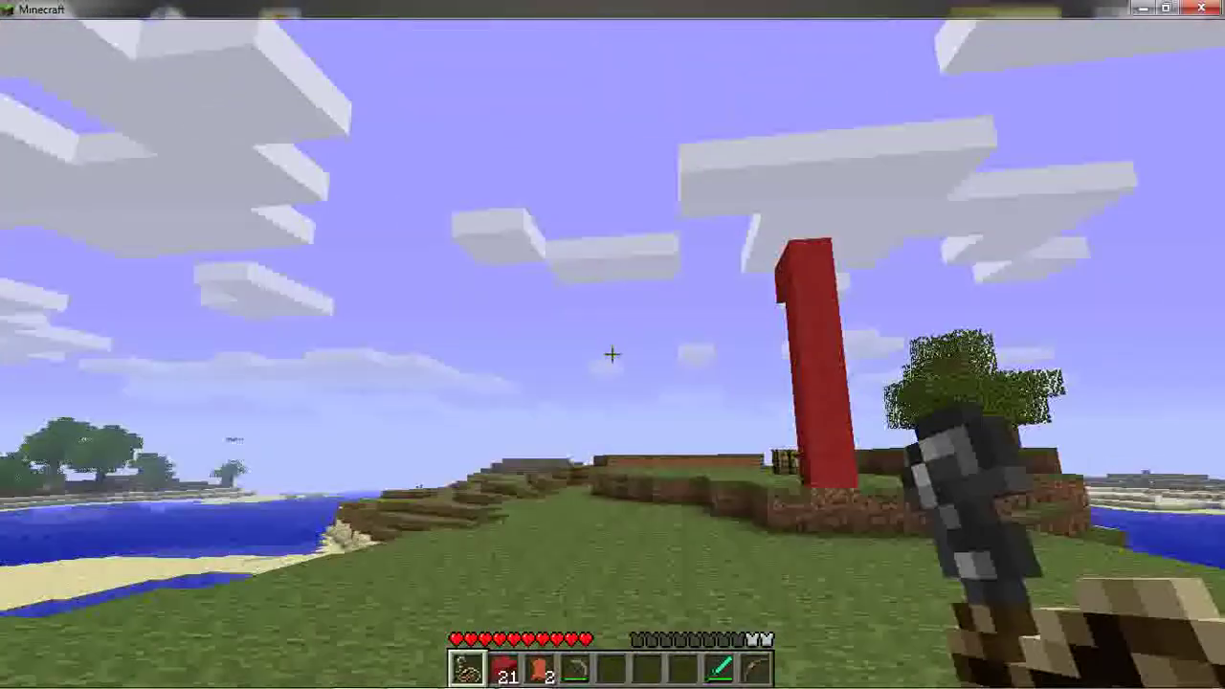
{"action": "key", "text": "a"}
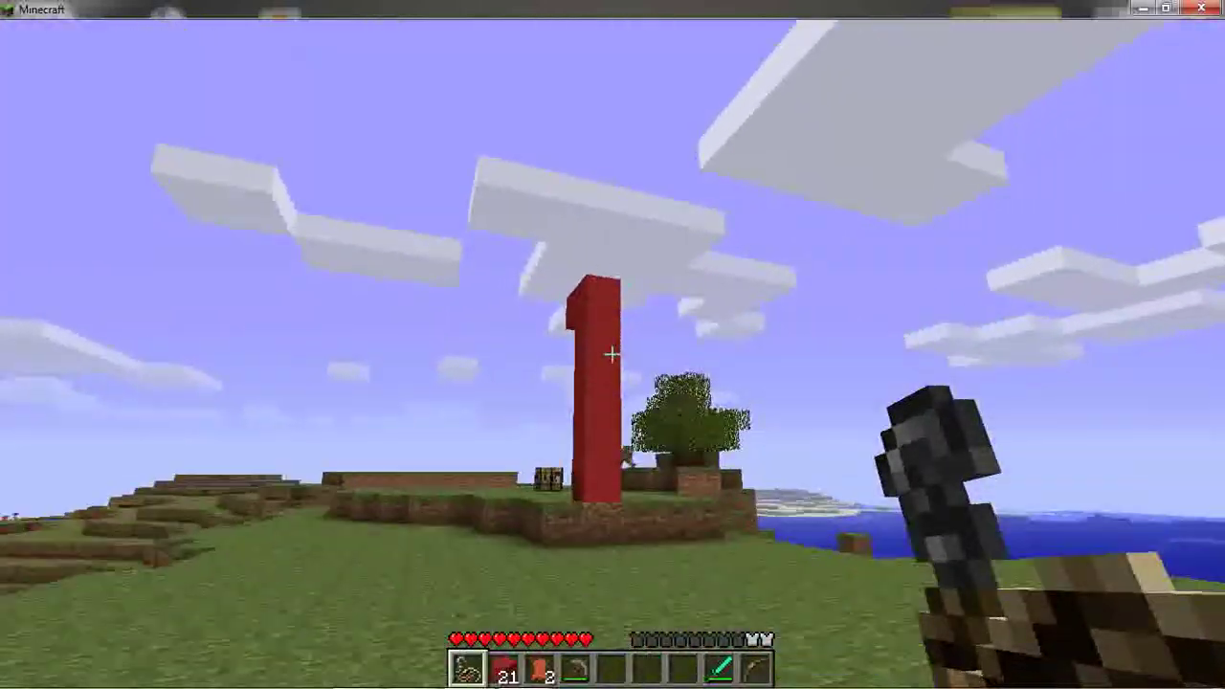
Walk toward the large building by the water with the diamond sword in hand, and save and quit the world
{"action": "scroll", "coordinate": [611, 354], "scroll_direction": "down", "scroll_amount": 7}
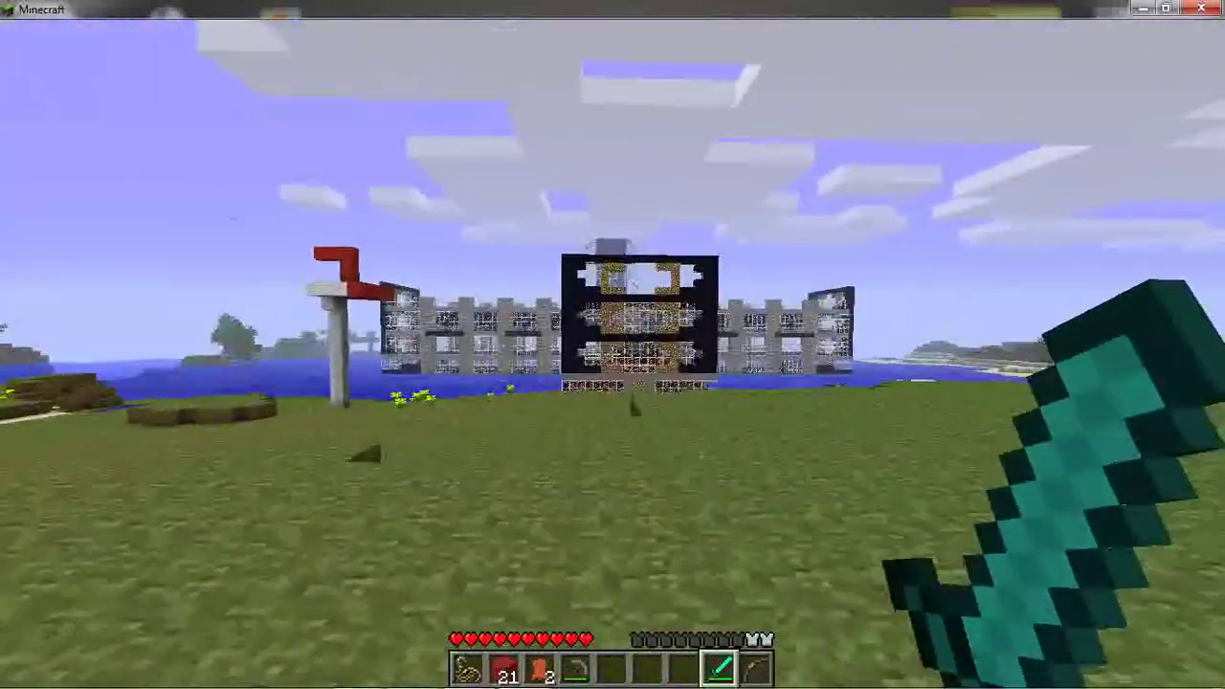
{"action": "key", "text": "w"}
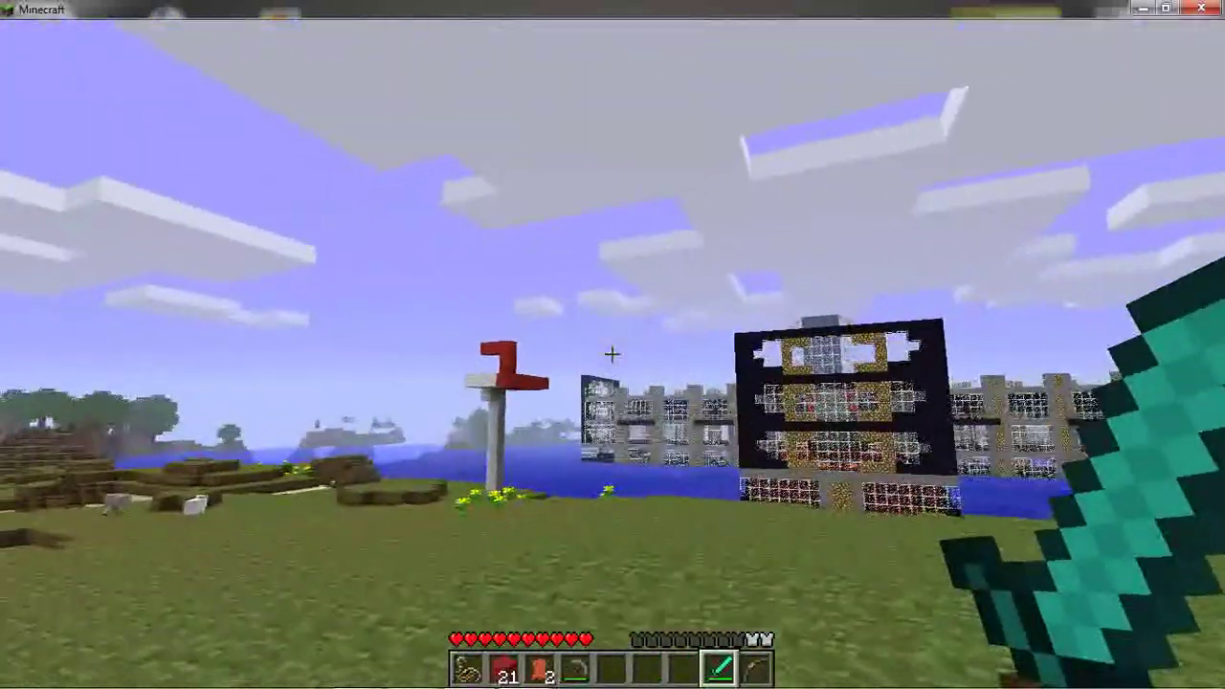
{"action": "key", "text": "s"}
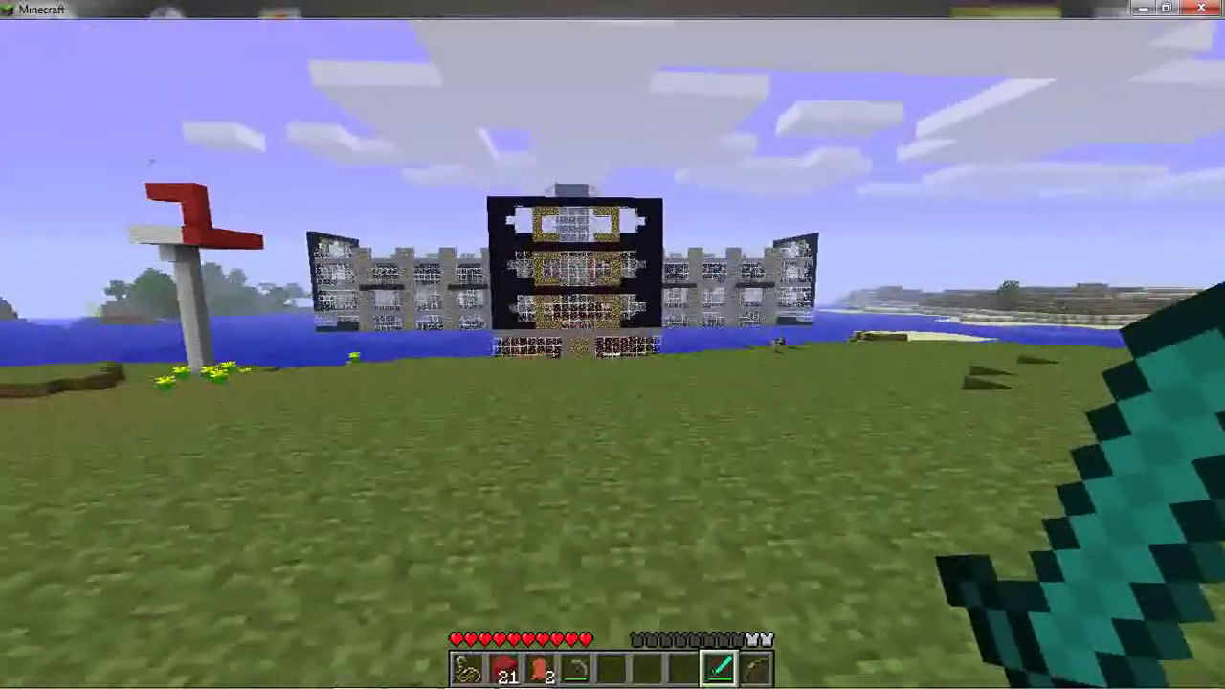
{"action": "key", "text": "d"}
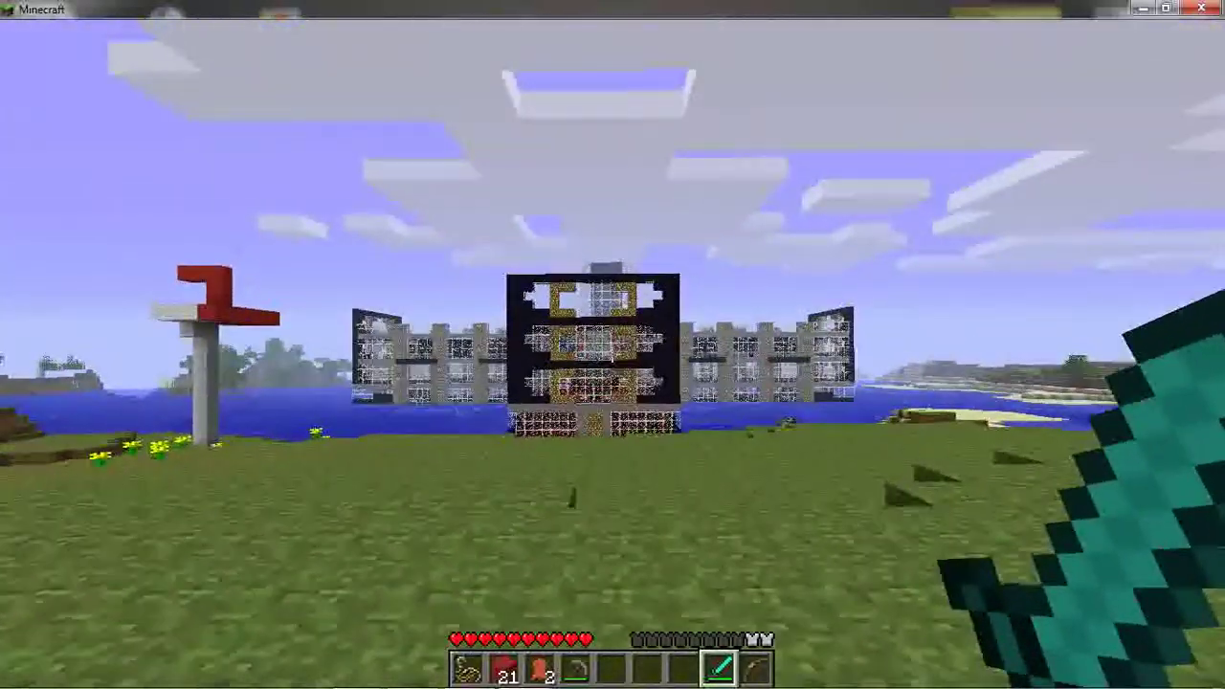
{"action": "key", "text": "w"}
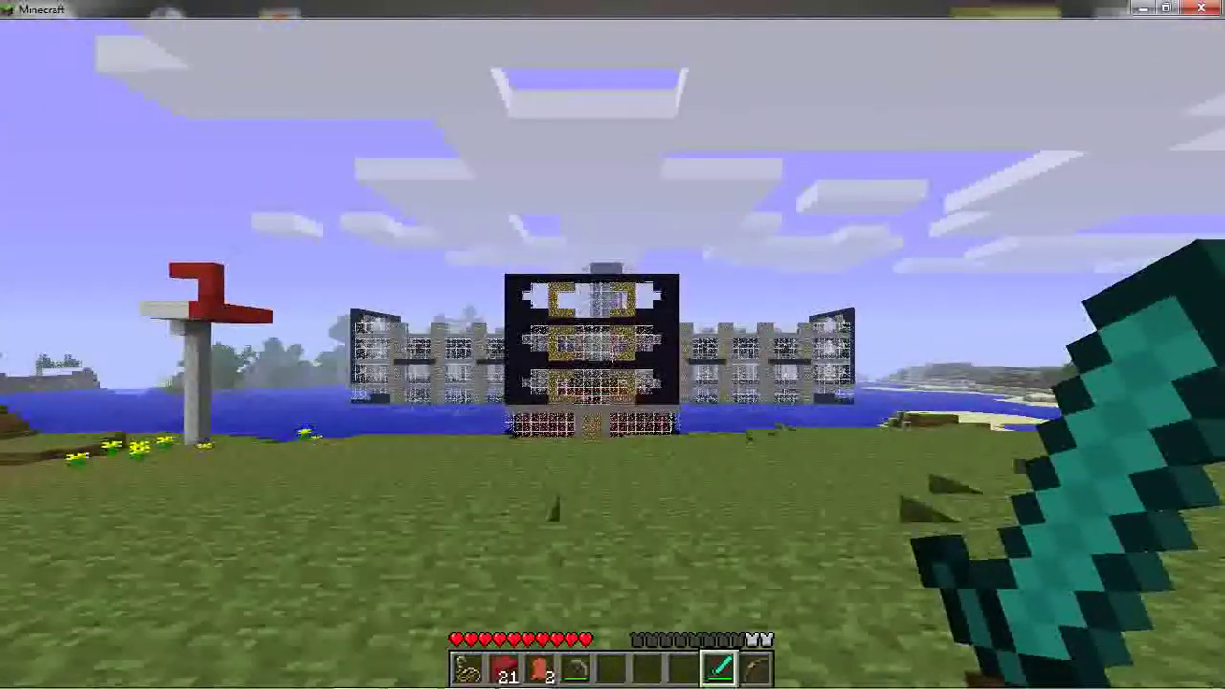
{"action": "key", "text": "w"}
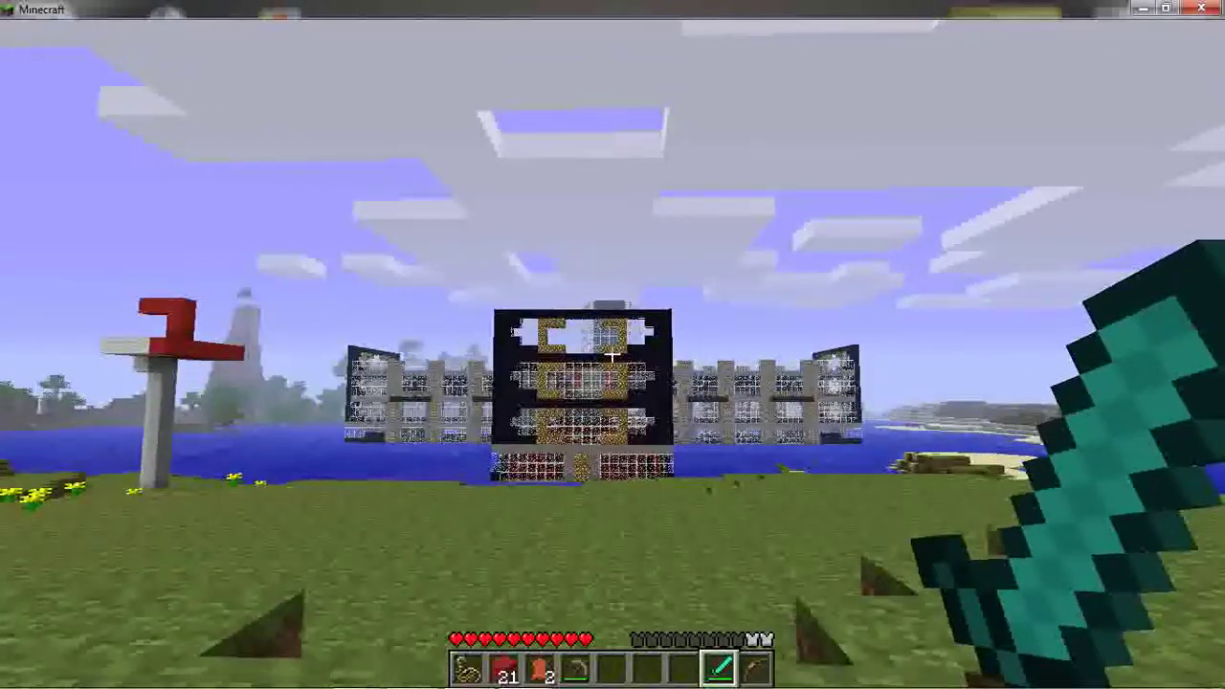
{"action": "key", "text": "Escape"}
{"action": "left_click", "coordinate": [616, 394]}
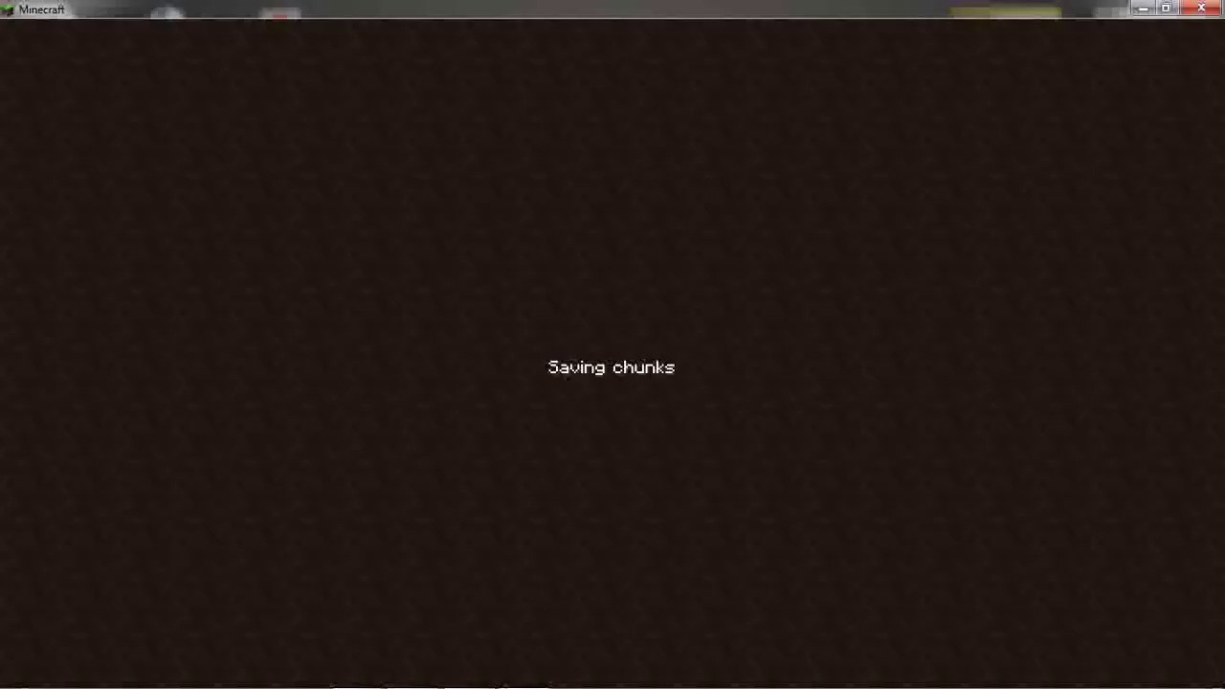